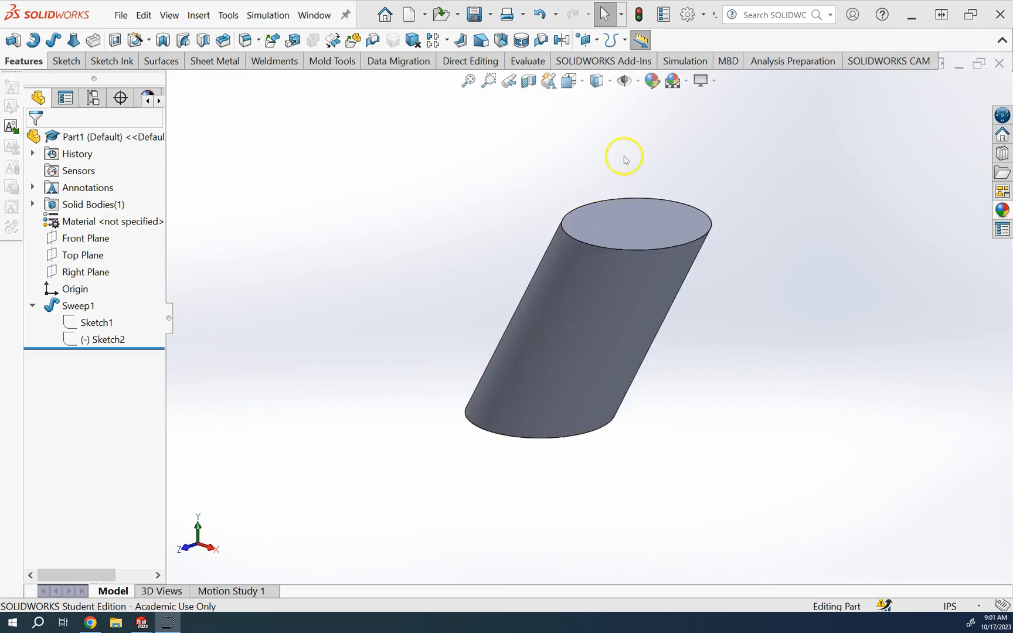
# - View the brass spring in Part2.SLDPRT and return to the slanted cylinder in Part1.SLDPRT
pyautogui.click(661, 203)
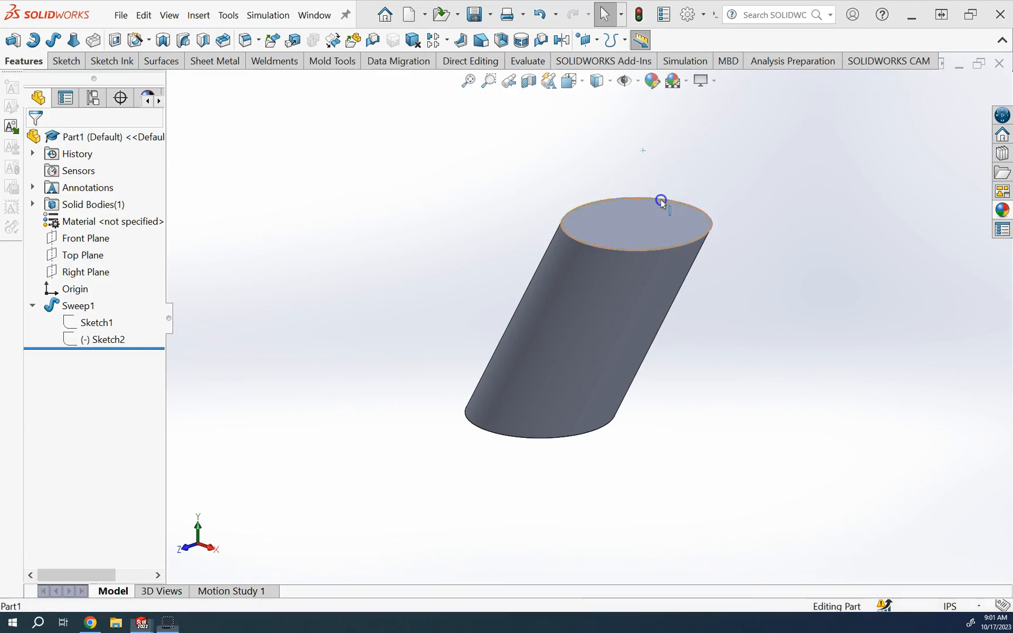
pyautogui.click(532, 181)
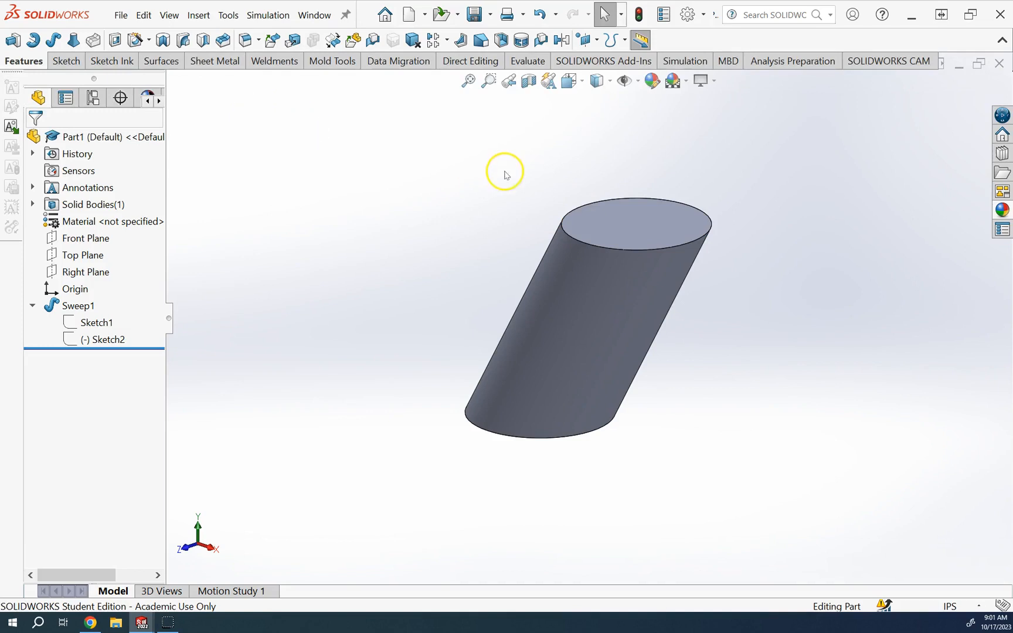
pyautogui.click(313, 16)
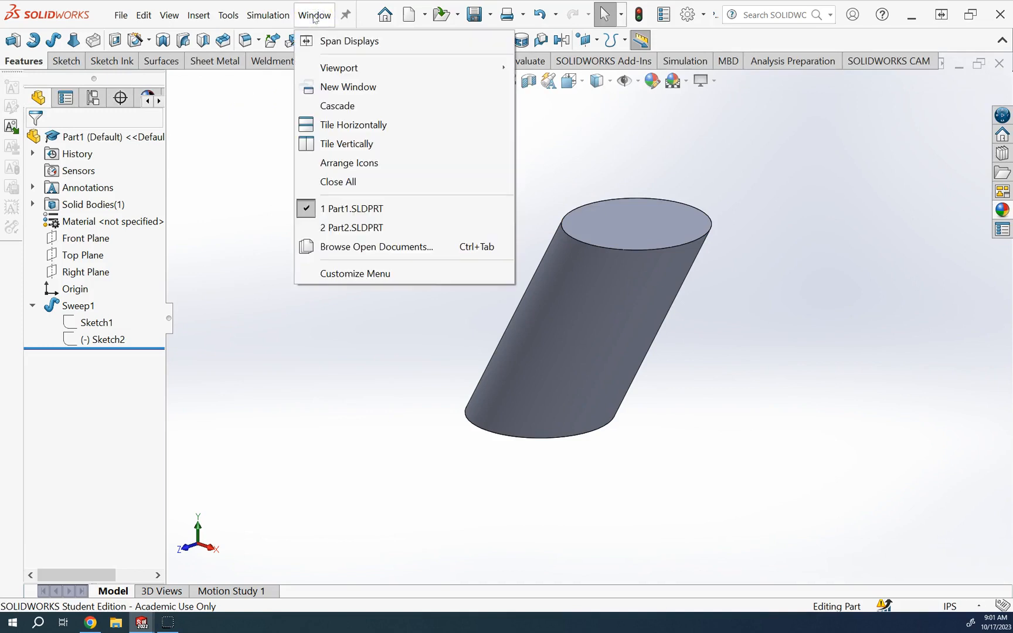
pyautogui.click(368, 227)
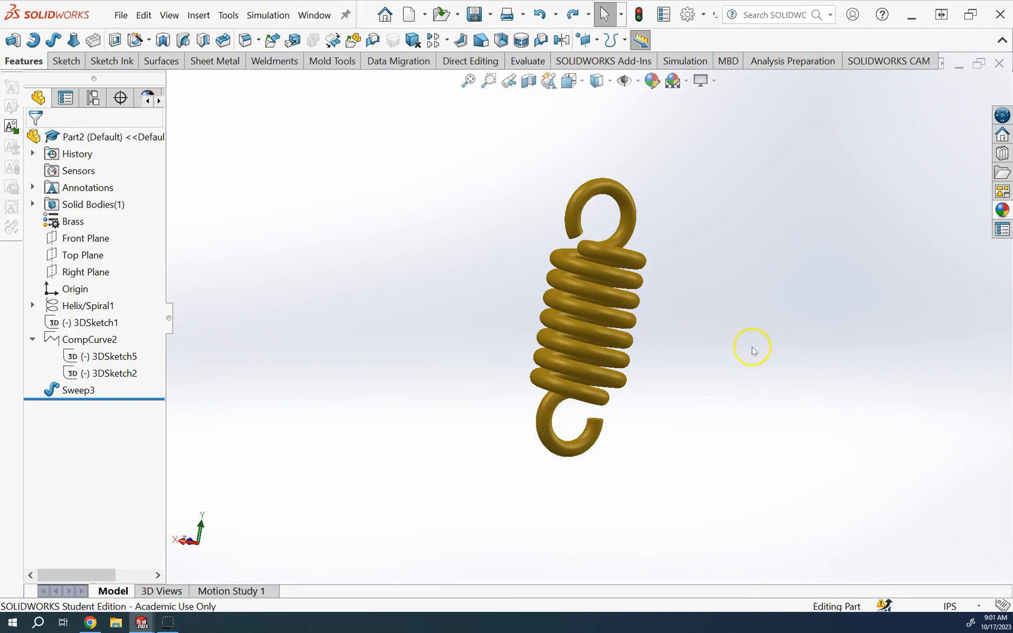
pyautogui.click(314, 14)
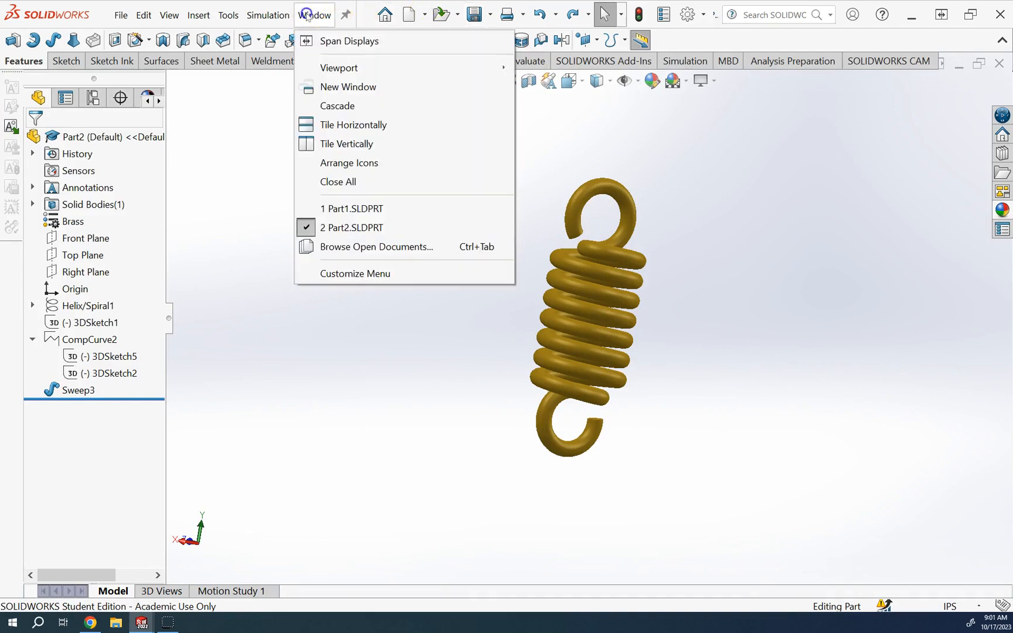
pyautogui.click(382, 207)
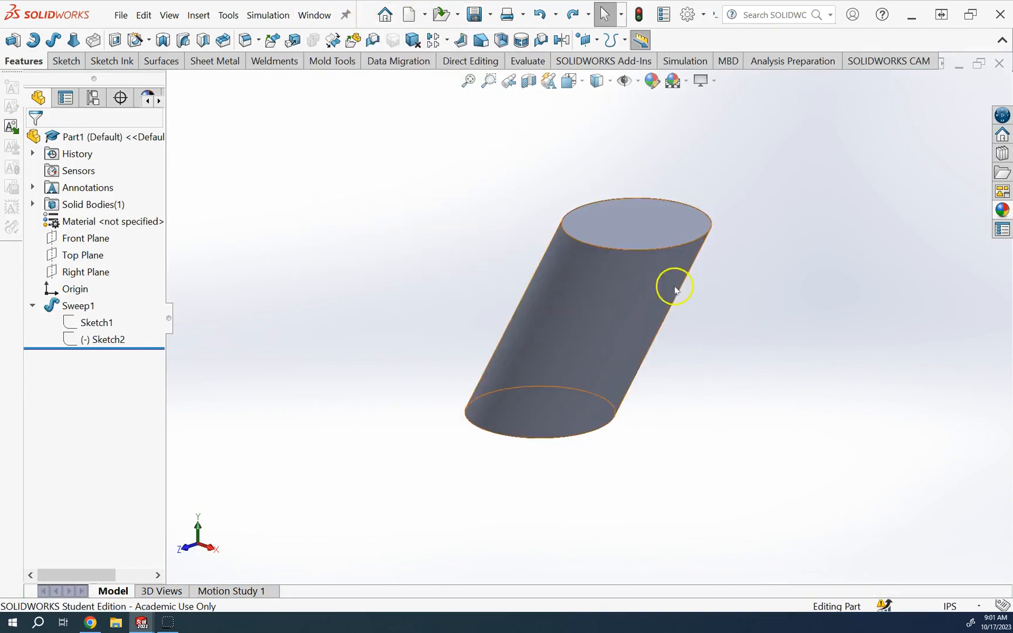
# - Select the top circular edge of the slanted cylinder for an angle-distance chamfer and check its preview from the side
pyautogui.hotkey('ctrl', '7')
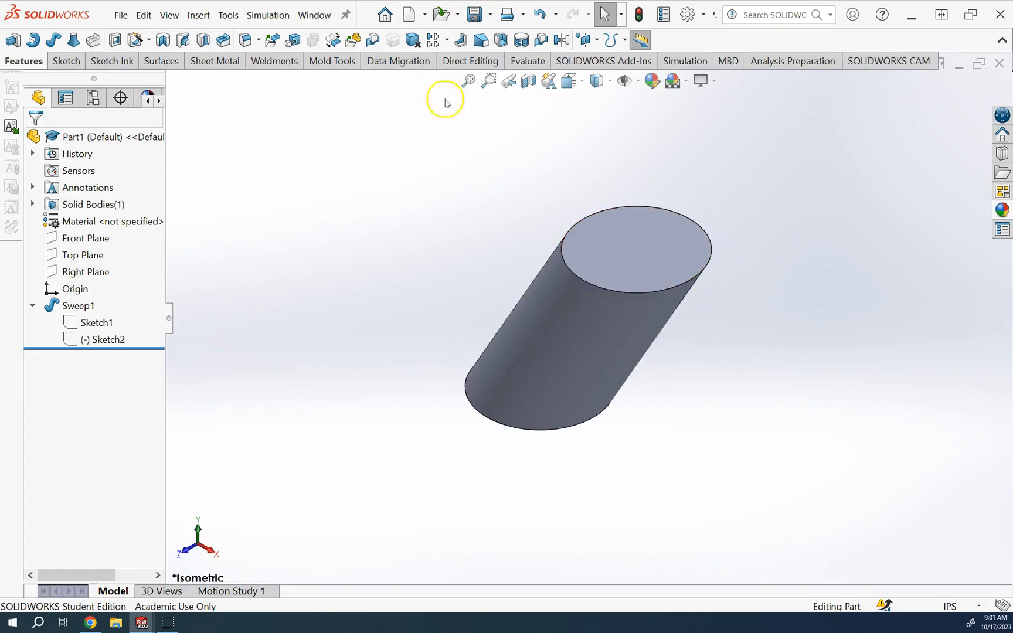
pyautogui.click(258, 40)
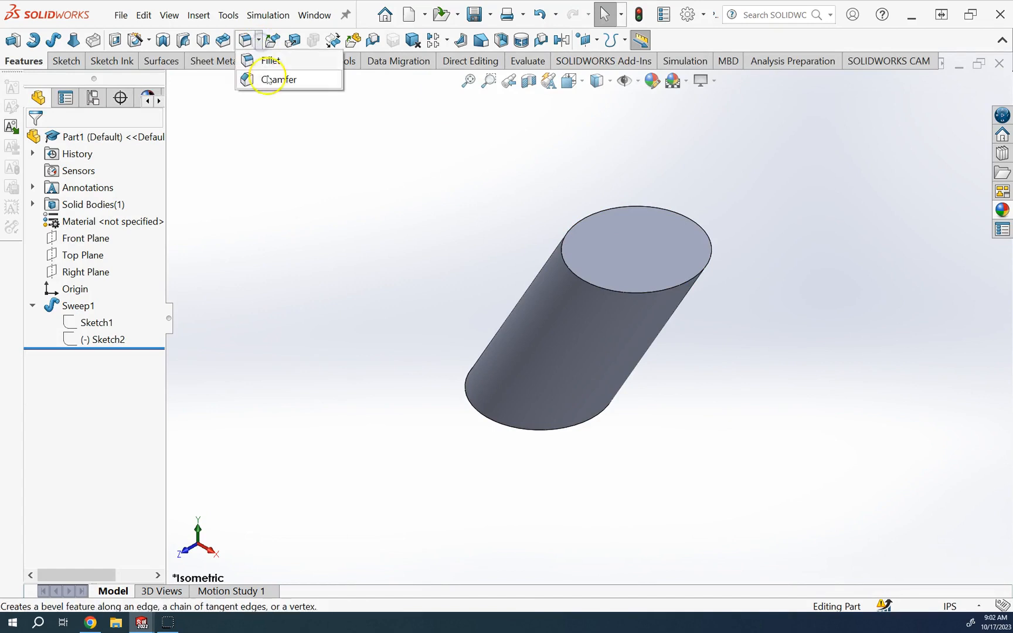
pyautogui.click(268, 78)
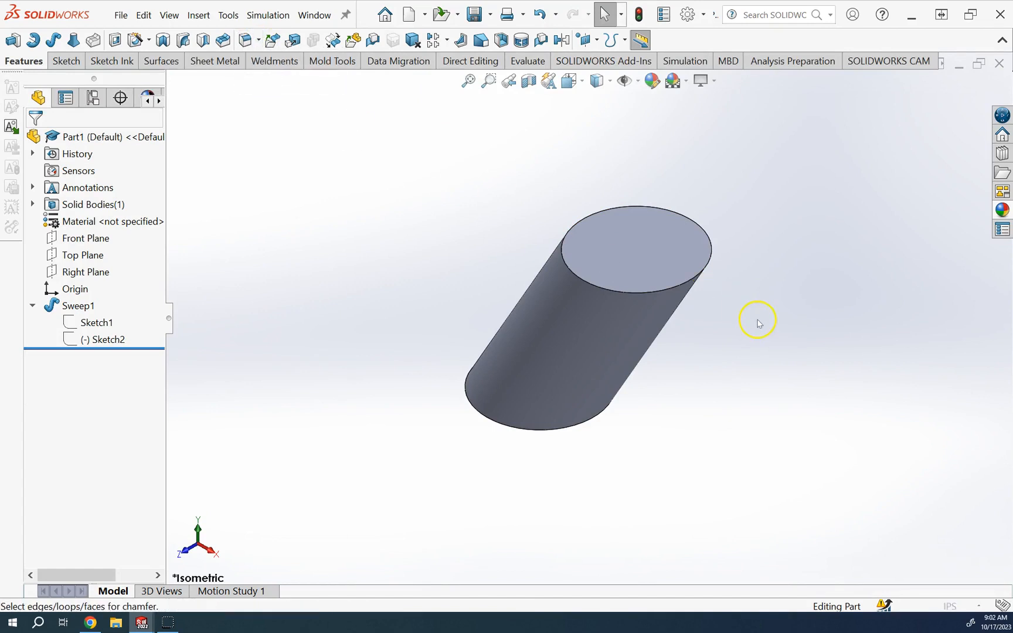
pyautogui.click(711, 261)
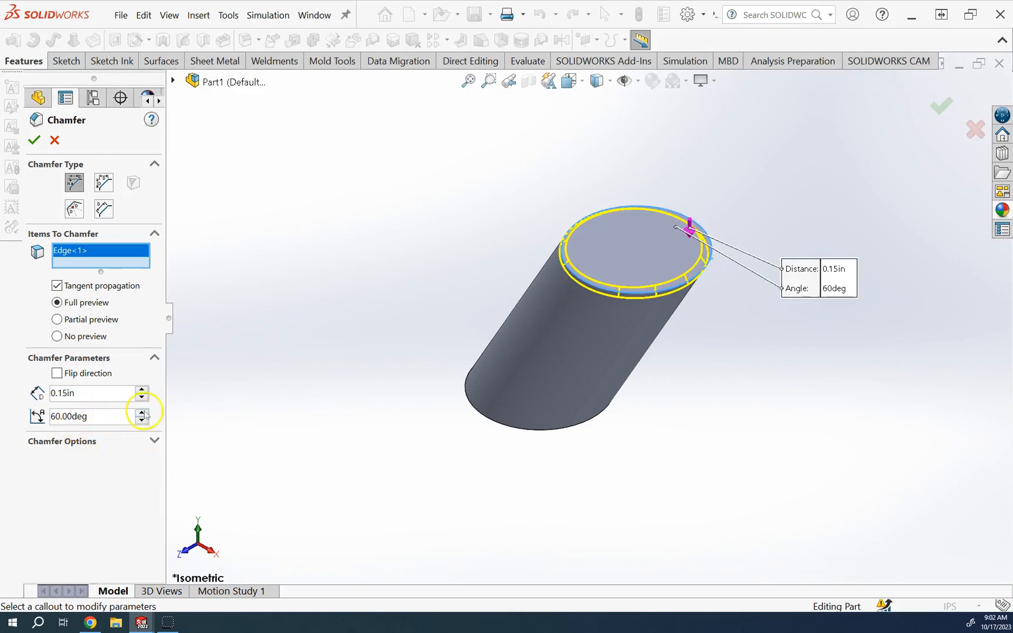
pyautogui.click(248, 386)
pyautogui.press('Up')
pyautogui.press('Up')
pyautogui.press('Up')
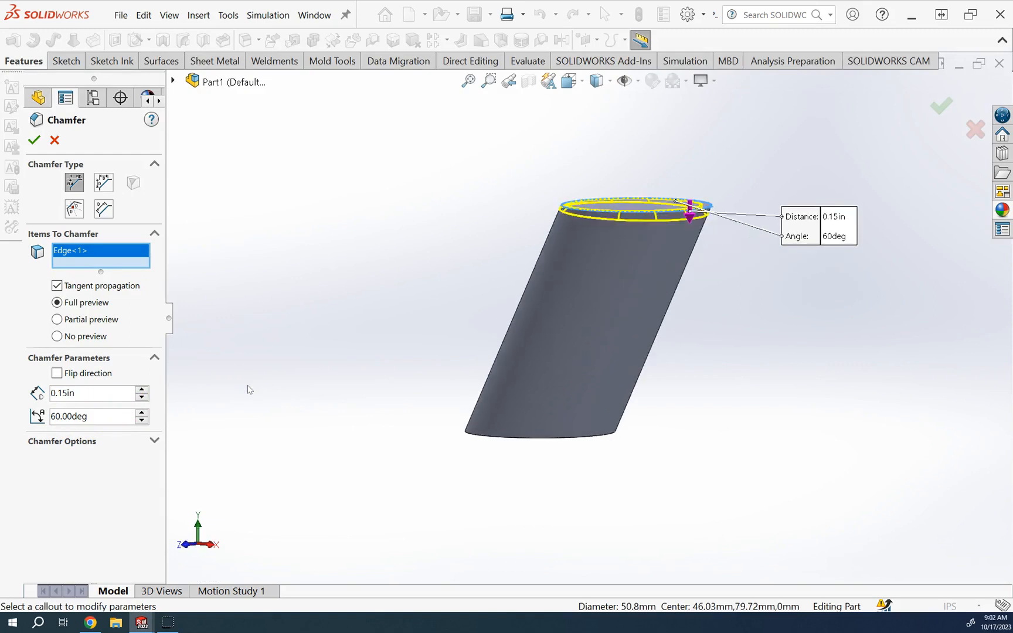
pyautogui.press('Down')
pyautogui.press('Down')
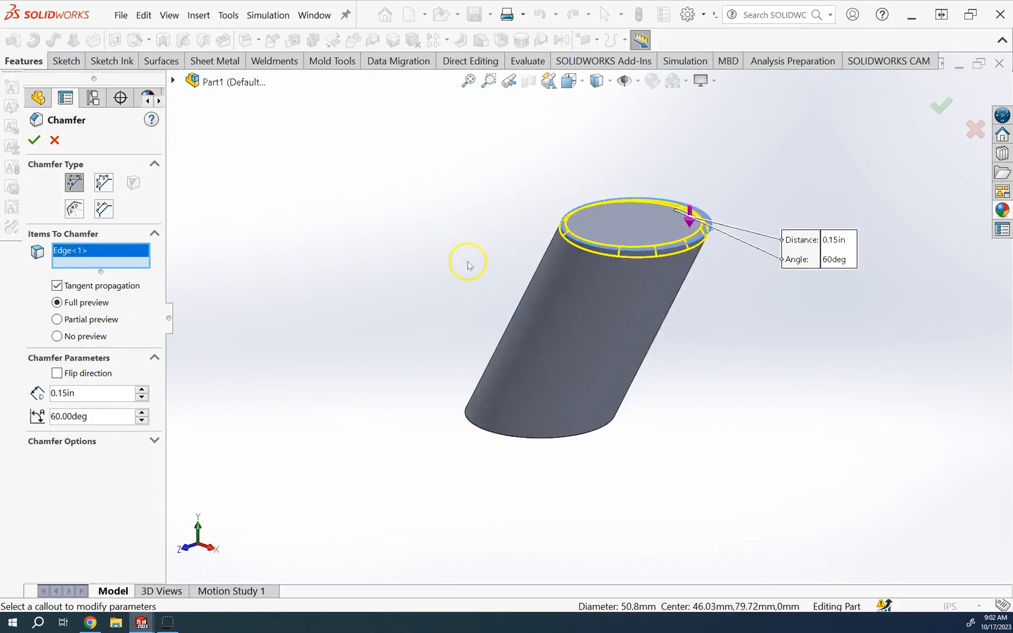
pyautogui.scroll(-1, 366, 269)
# - Set the chamfer distance to 0.3 in and create the chamfer on the top edge
pyautogui.click(129, 396)
pyautogui.press('BackSpace')
pyautogui.press('BackSpace')
pyautogui.press('BackSpace')
pyautogui.press('BackSpace')
pyautogui.write('3')
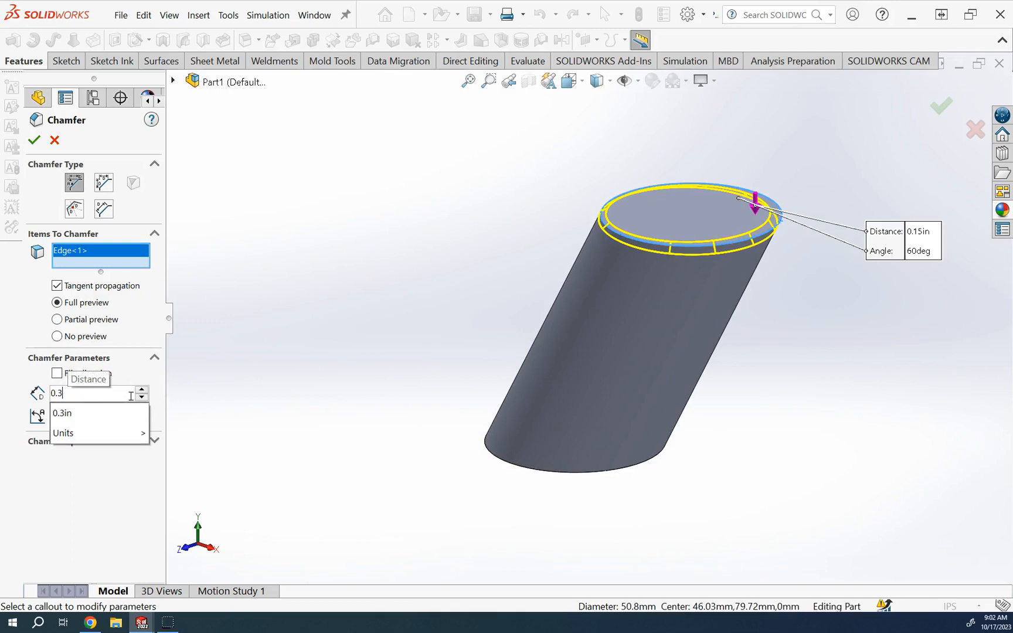
pyautogui.click(344, 288)
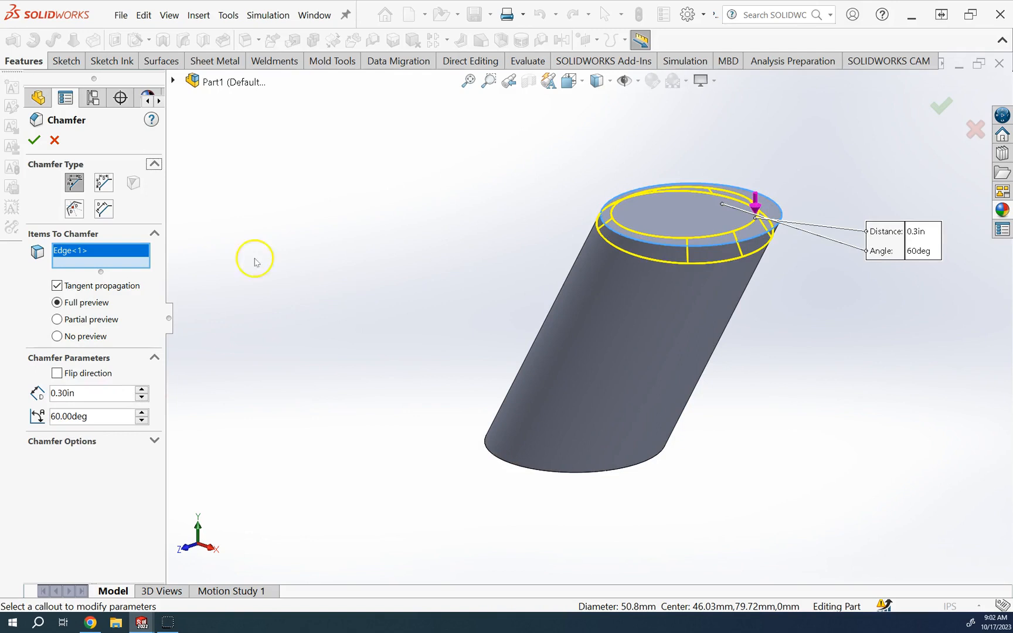
pyautogui.click(34, 139)
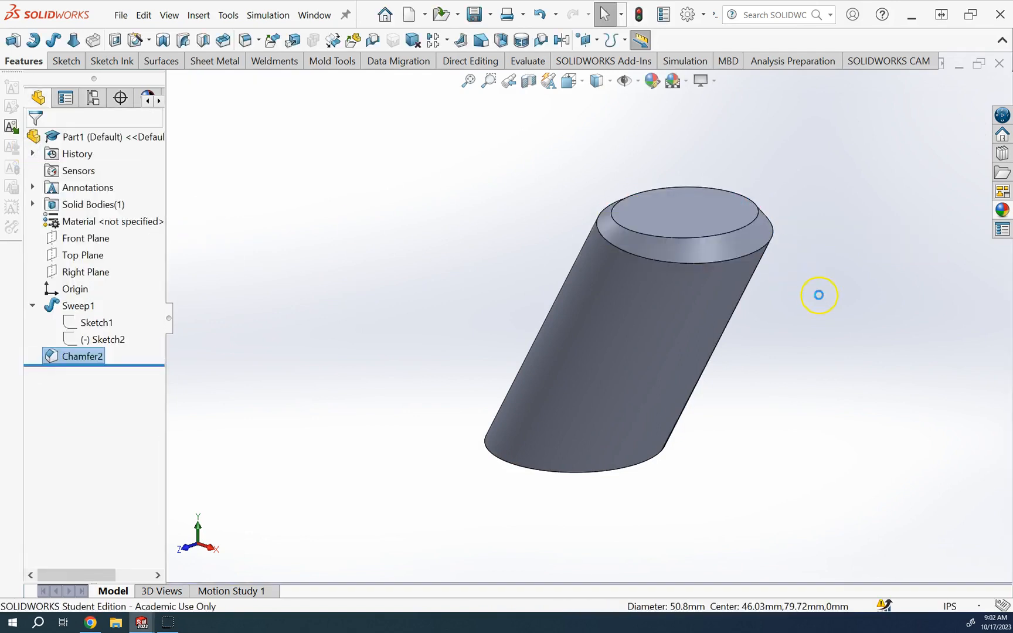
# - Inspect the chamfered face from the side and display its dimensions
pyautogui.moveTo(707, 260); pyautogui.dragTo(696, 193, button='middle')
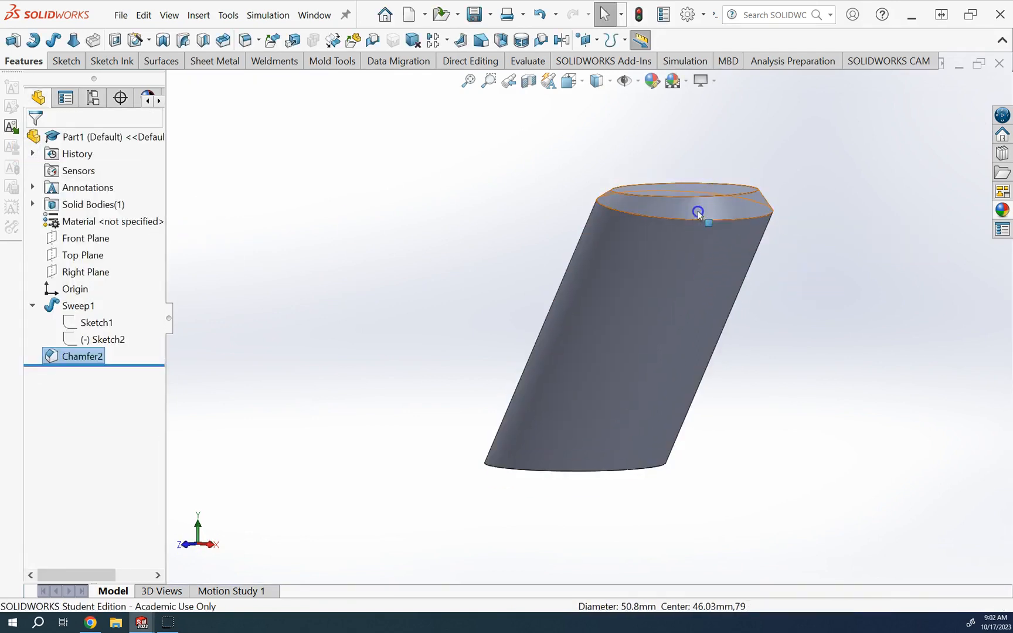
pyautogui.click(698, 212)
pyautogui.scroll(-3, 644, 255)
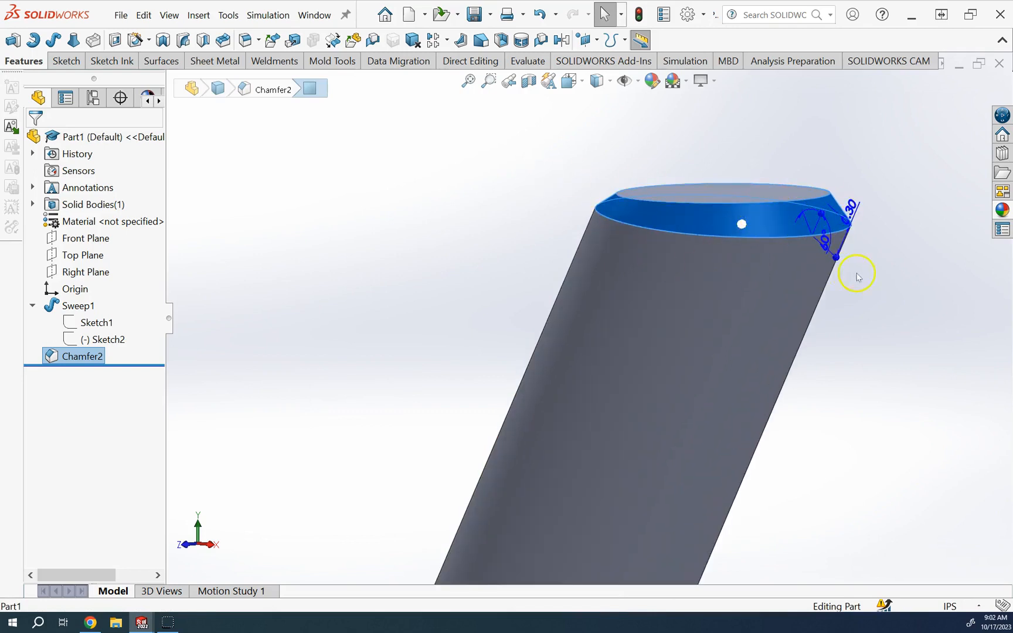
pyautogui.press('f')
pyautogui.scroll(-2, 514, 239)
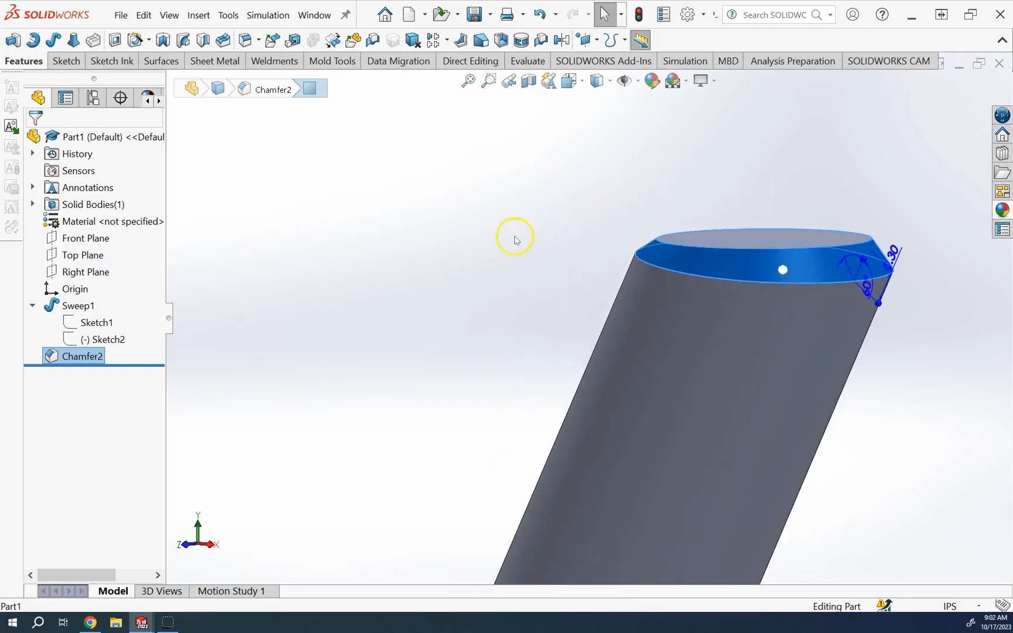
pyautogui.scroll(3, 527, 262)
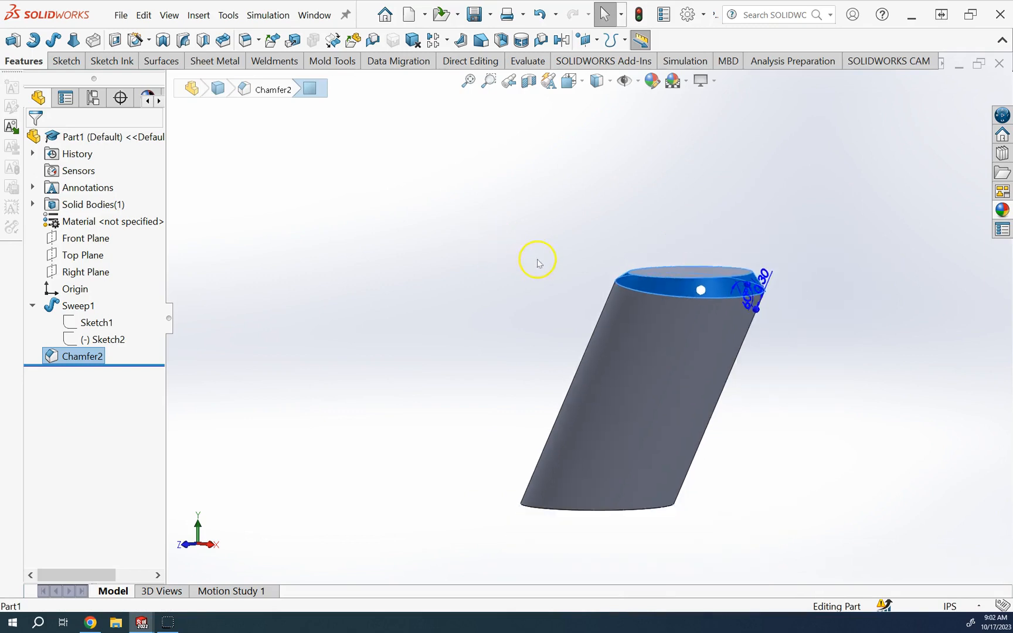
# - Try to change the top chamfer's angle to 45 degrees
pyautogui.click(90, 359)
pyautogui.click(105, 322)
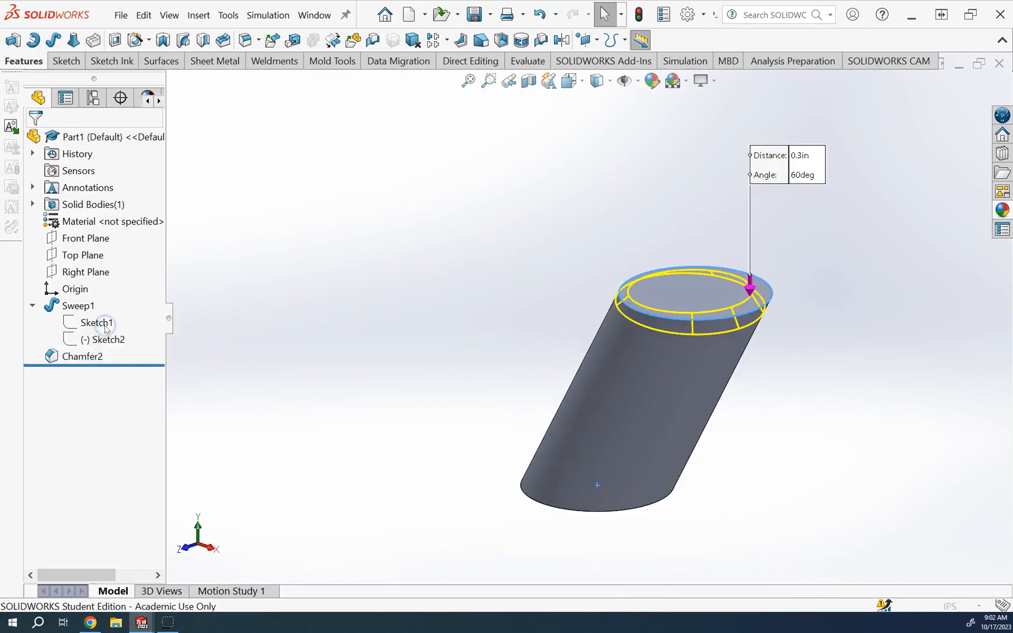
pyautogui.click(107, 390)
pyautogui.doubleClick(107, 389)
pyautogui.write('45')
pyautogui.press('Return')
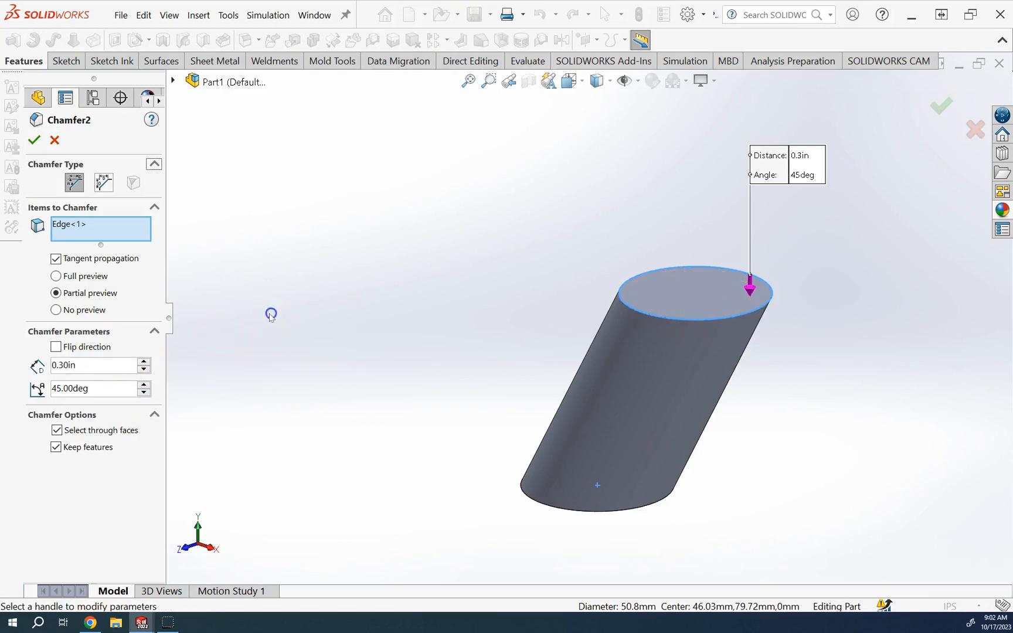
pyautogui.click(34, 140)
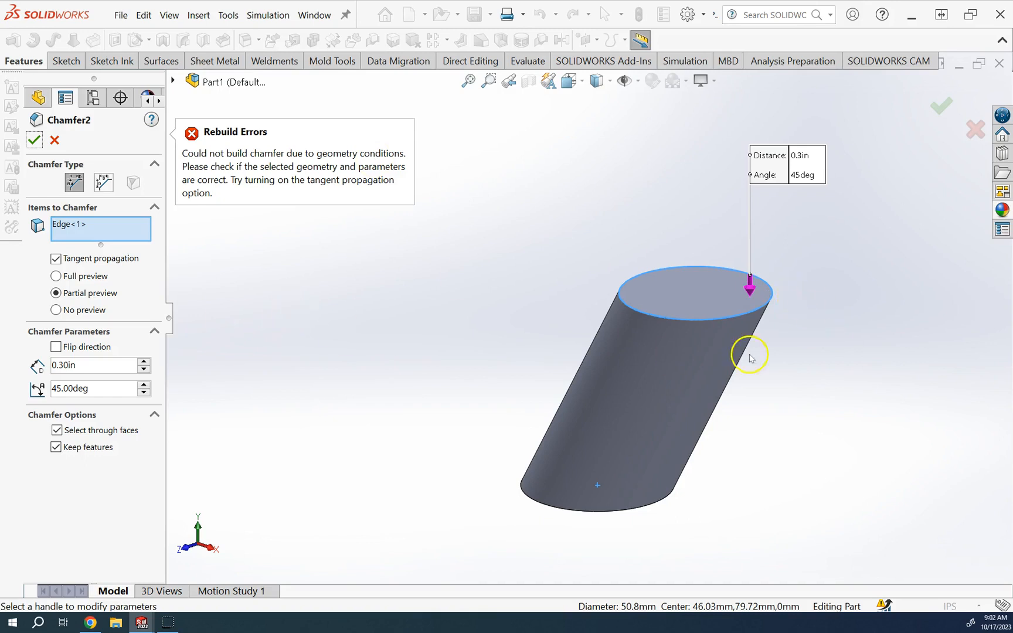
pyautogui.click(775, 304)
pyautogui.click(774, 299)
pyautogui.click(34, 140)
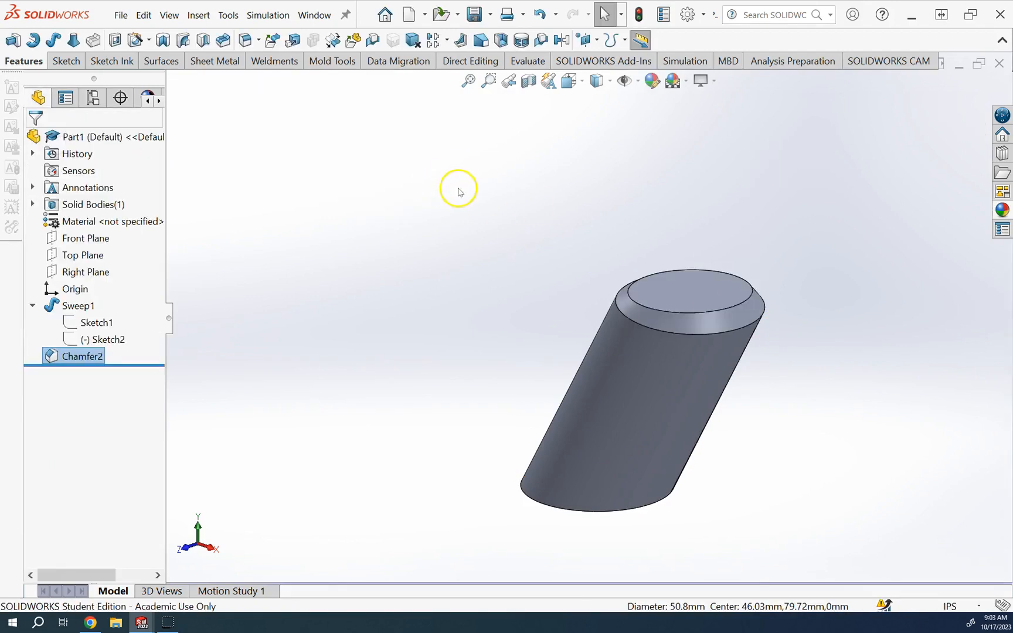
# - Delete the chamfer feature from the slanted cylinder
pyautogui.rightClick(79, 357)
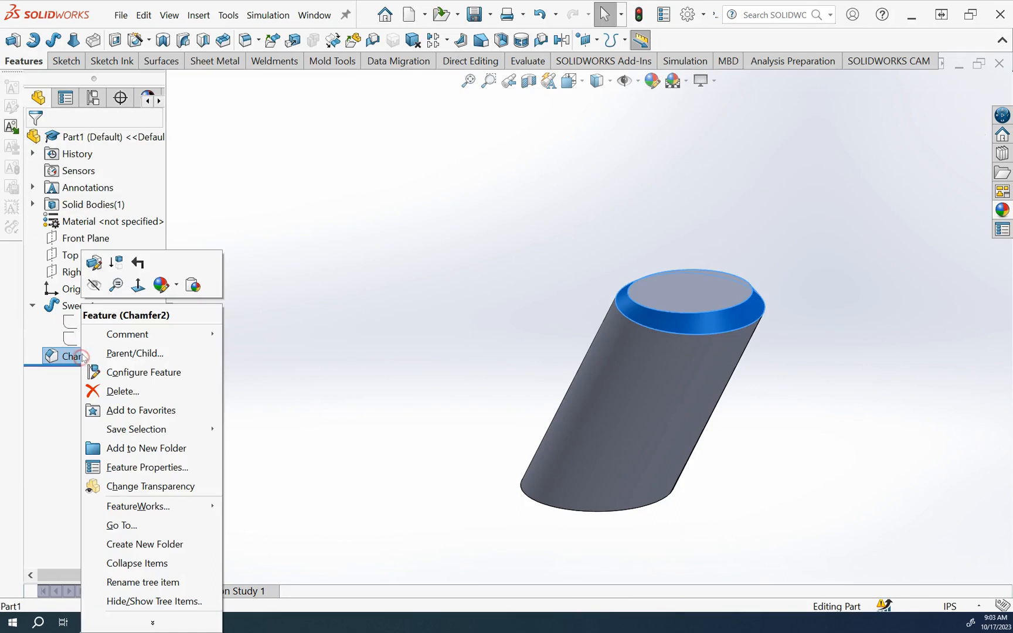
pyautogui.click(122, 391)
pyautogui.click(383, 163)
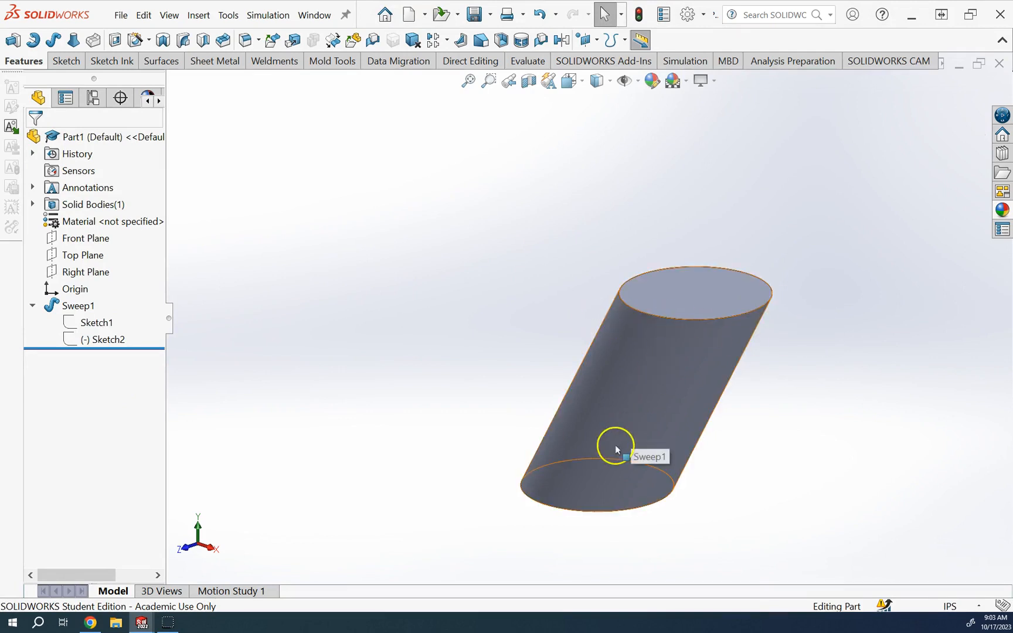
pyautogui.click(525, 199)
pyautogui.click(625, 40)
pyautogui.click(625, 41)
pyautogui.click(624, 41)
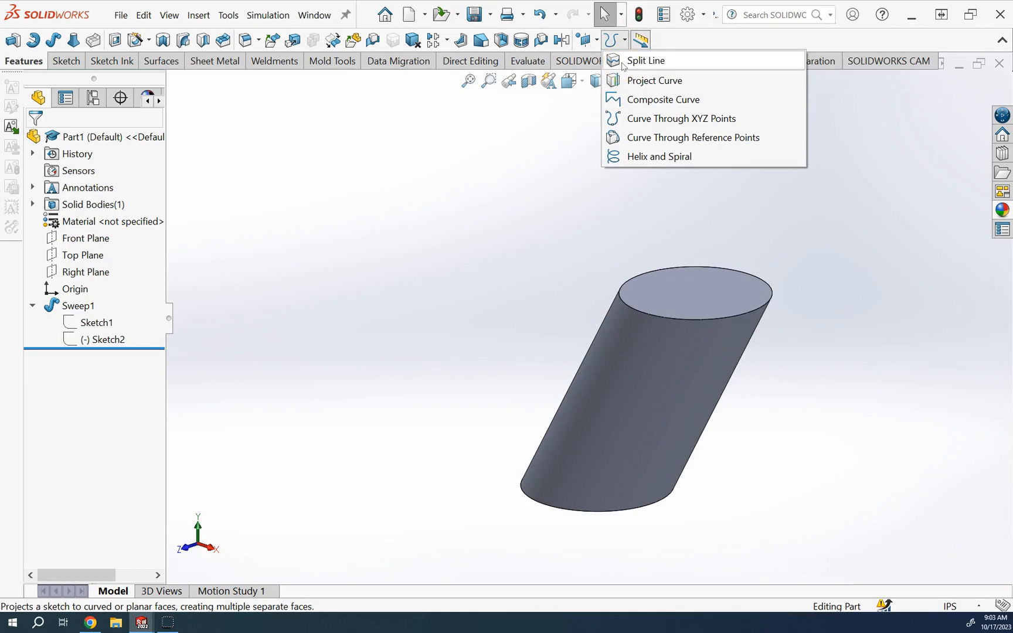
# - Sketch a horizontal line on the Front Plane across the full cylinder width, about 0.29 in below its top edge
pyautogui.click(103, 240)
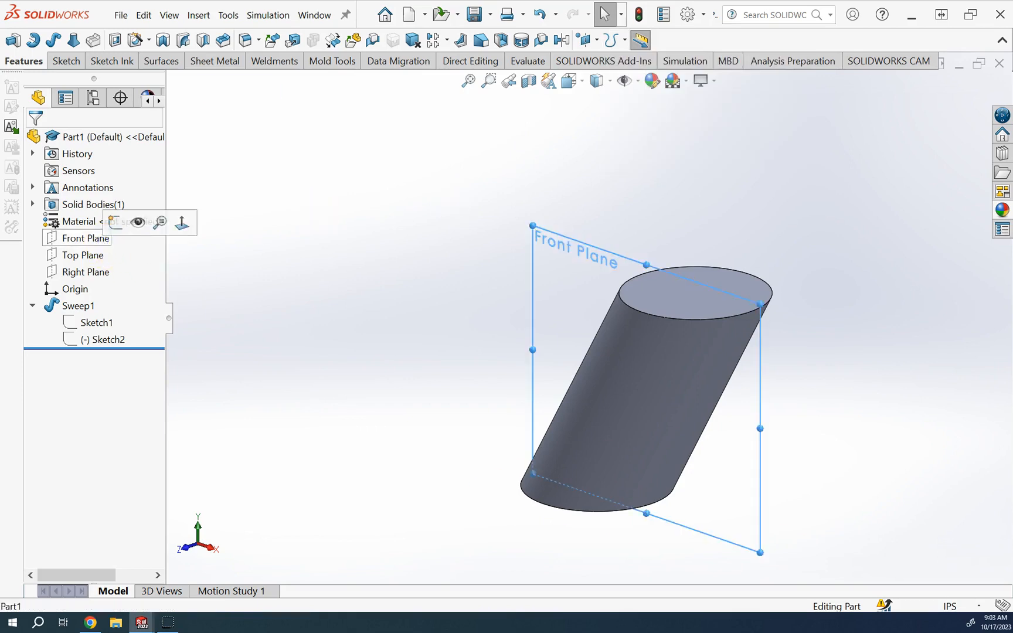
pyautogui.click(114, 225)
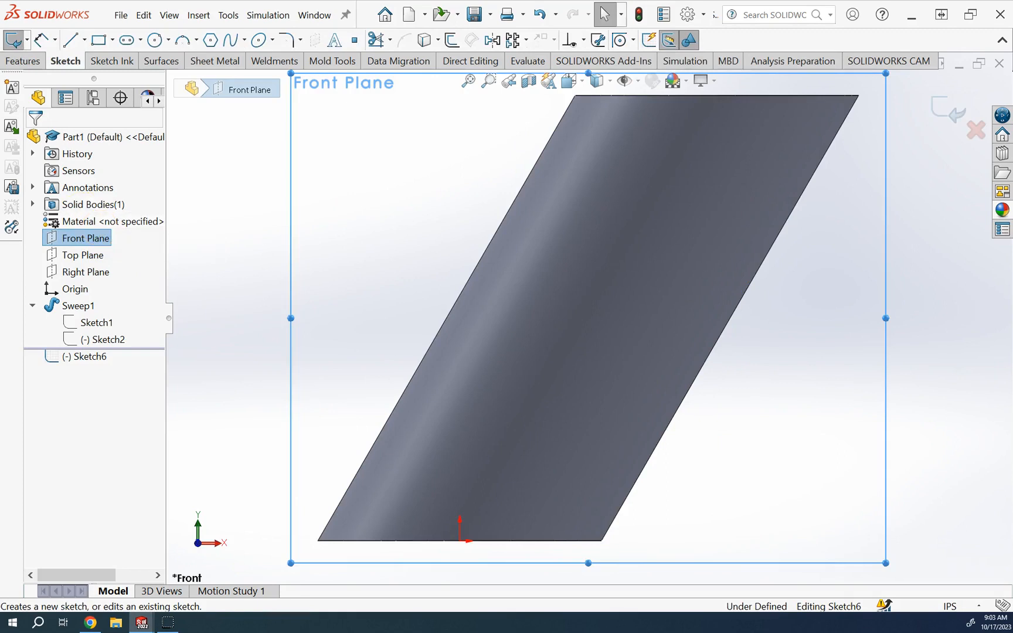
pyautogui.click(71, 39)
pyautogui.scroll(3, 603, 149)
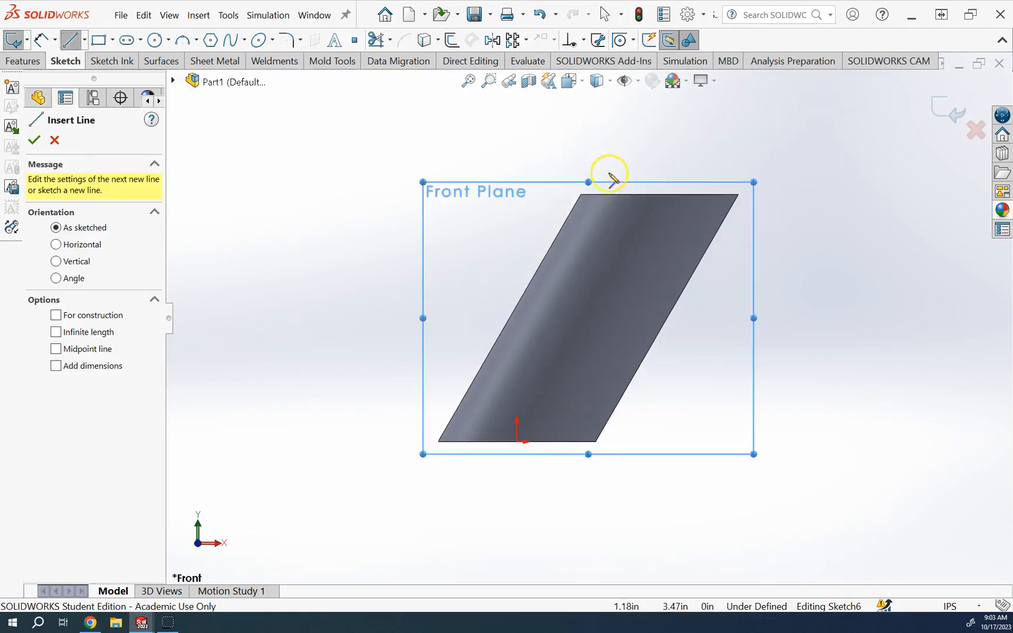
pyautogui.scroll(-2, 612, 158)
pyautogui.click(515, 252)
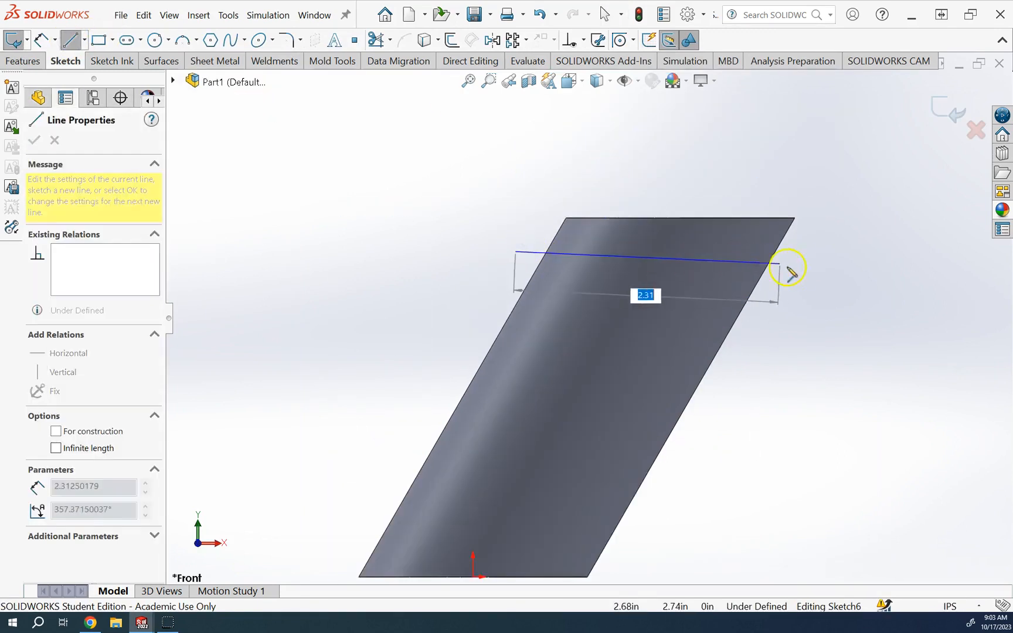
pyautogui.click(826, 252)
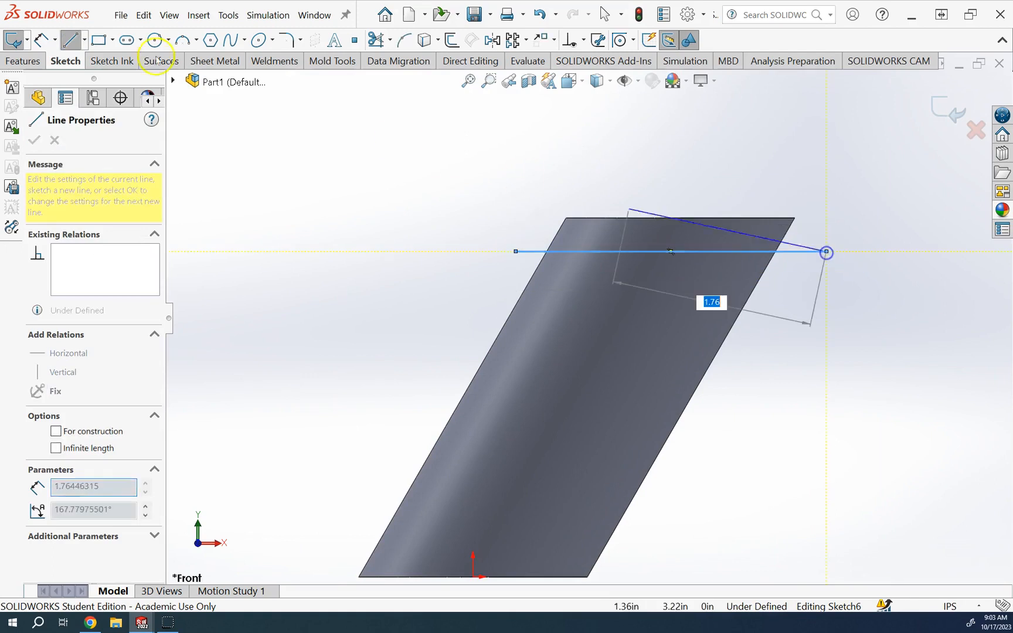
# - Set the distance between the cylinder's top edge and the horizontal line to 0.3 in and close the sketch
pyautogui.click(41, 40)
pyautogui.click(594, 218)
pyautogui.click(594, 251)
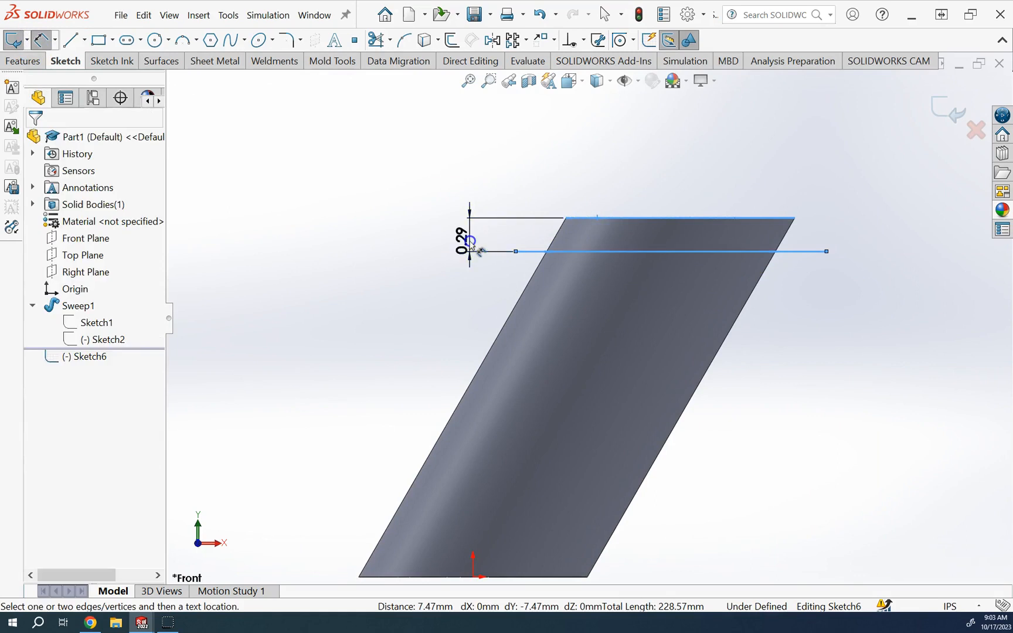
pyautogui.click(472, 245)
pyautogui.write('0.3')
pyautogui.press('Return')
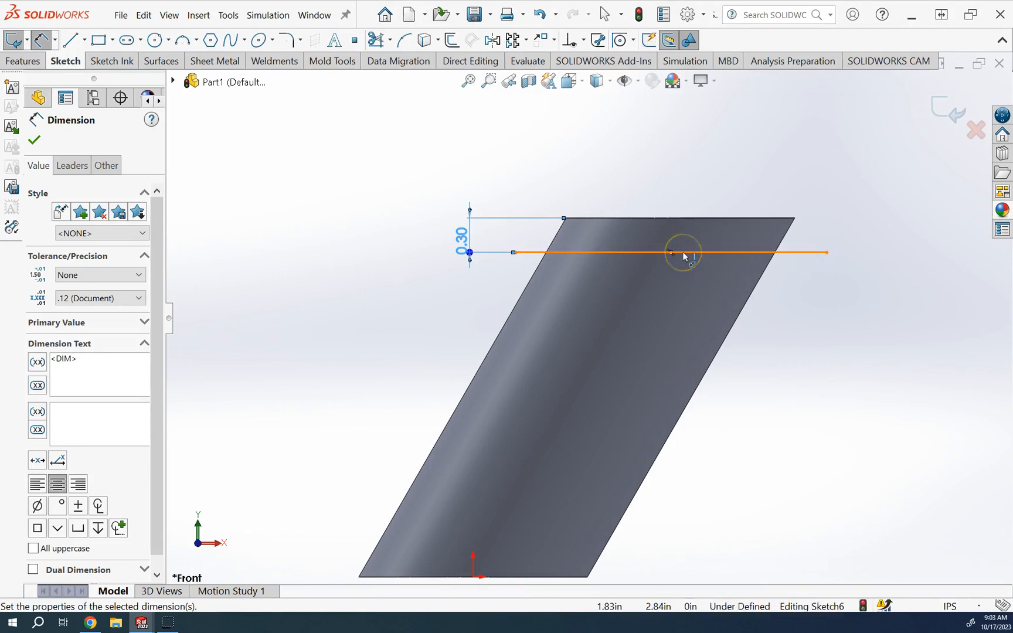
pyautogui.click(949, 115)
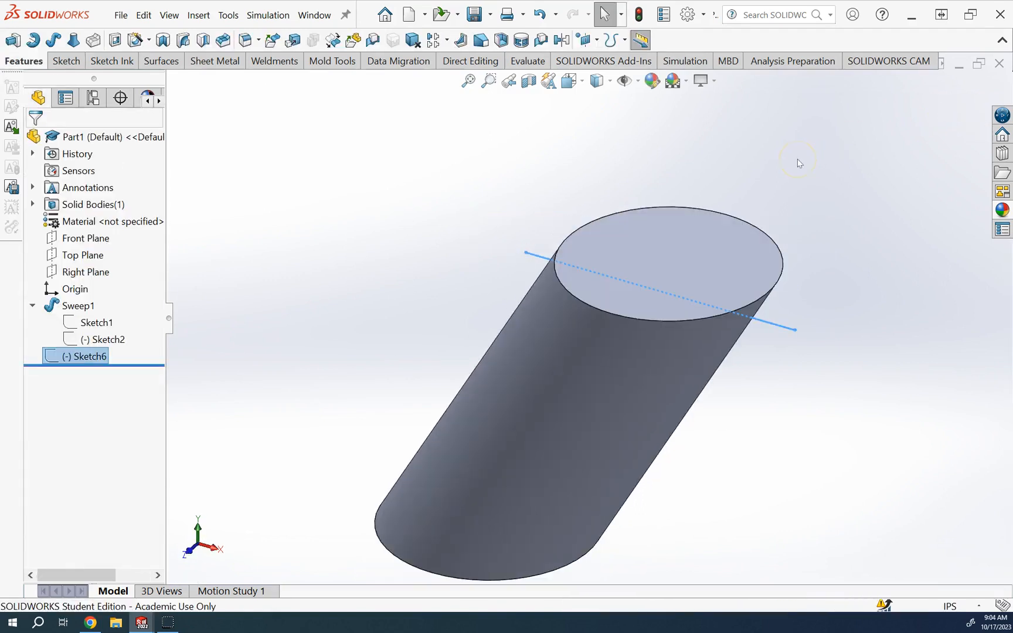
# - Create a projection split line from Sketch6 on the slanted cylinder's side face, leaving single direction off
pyautogui.click(621, 42)
pyautogui.click(622, 42)
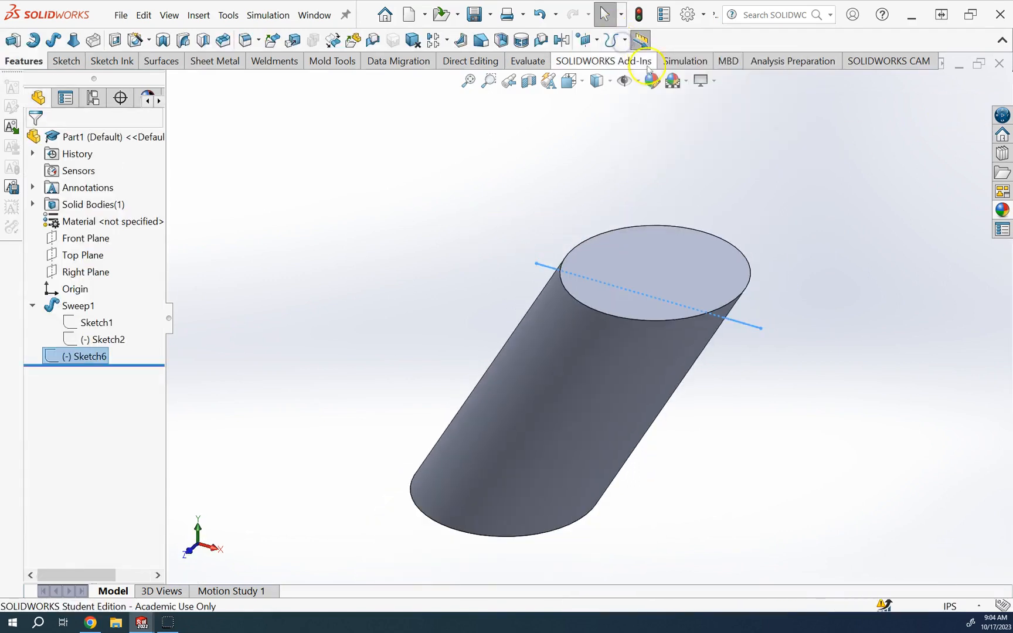
pyautogui.click(625, 45)
pyautogui.click(624, 44)
pyautogui.click(625, 42)
pyautogui.click(635, 61)
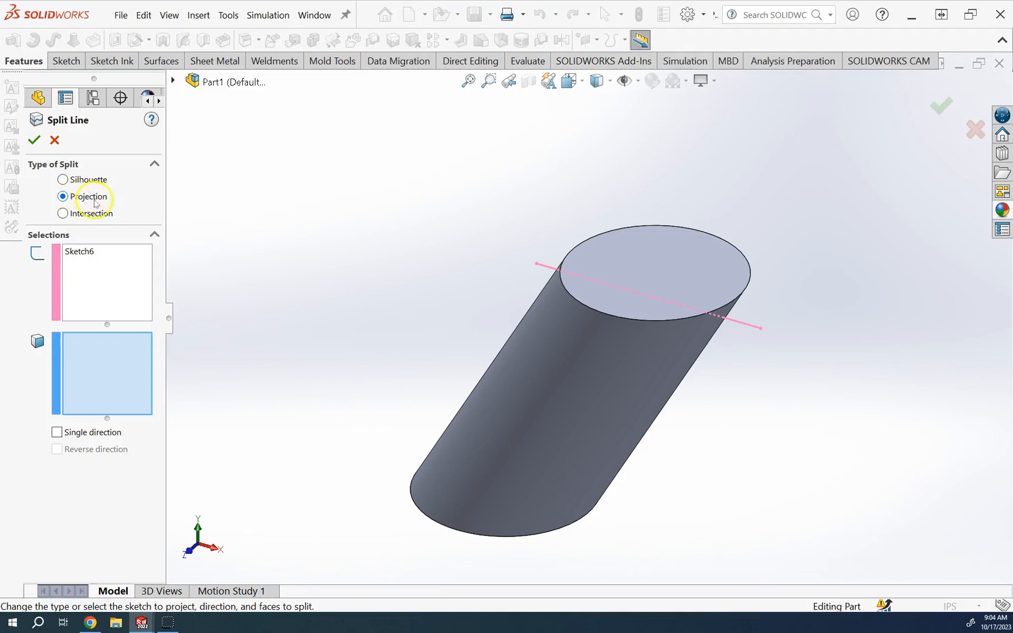
pyautogui.click(561, 356)
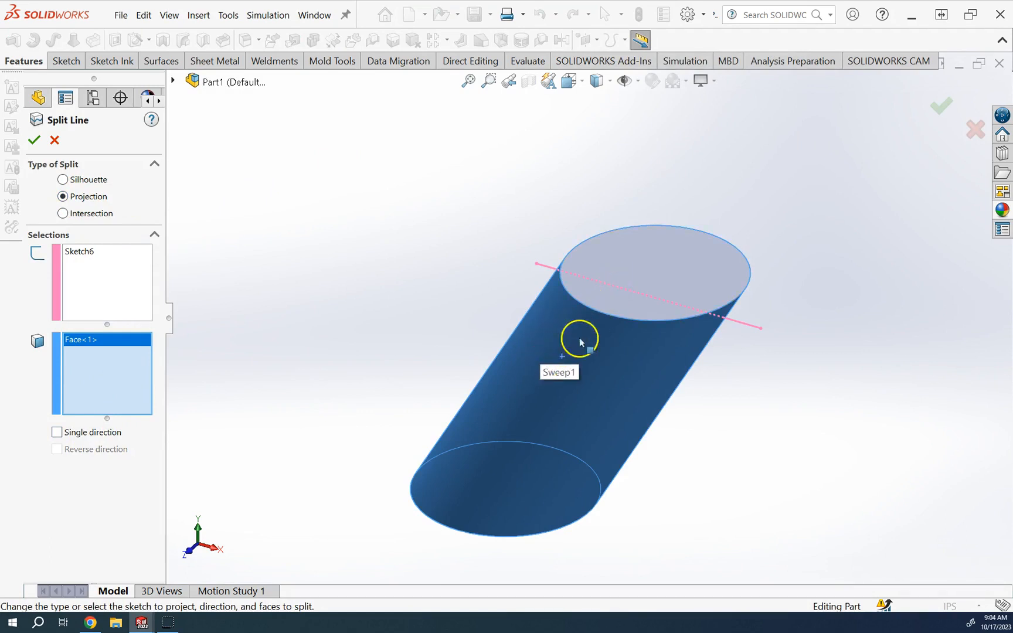
pyautogui.click(94, 432)
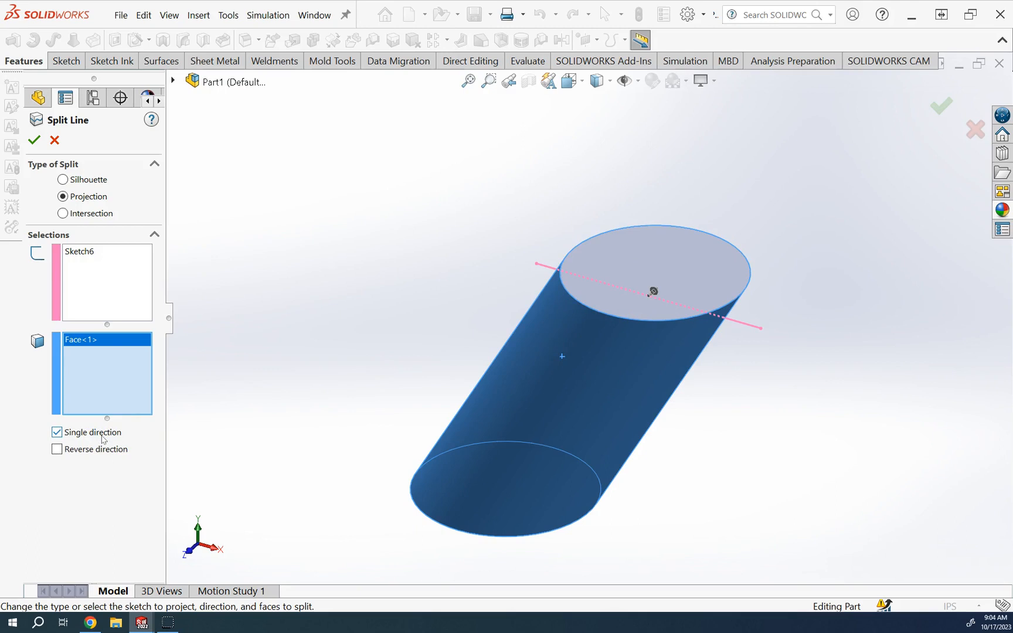
pyautogui.click(102, 436)
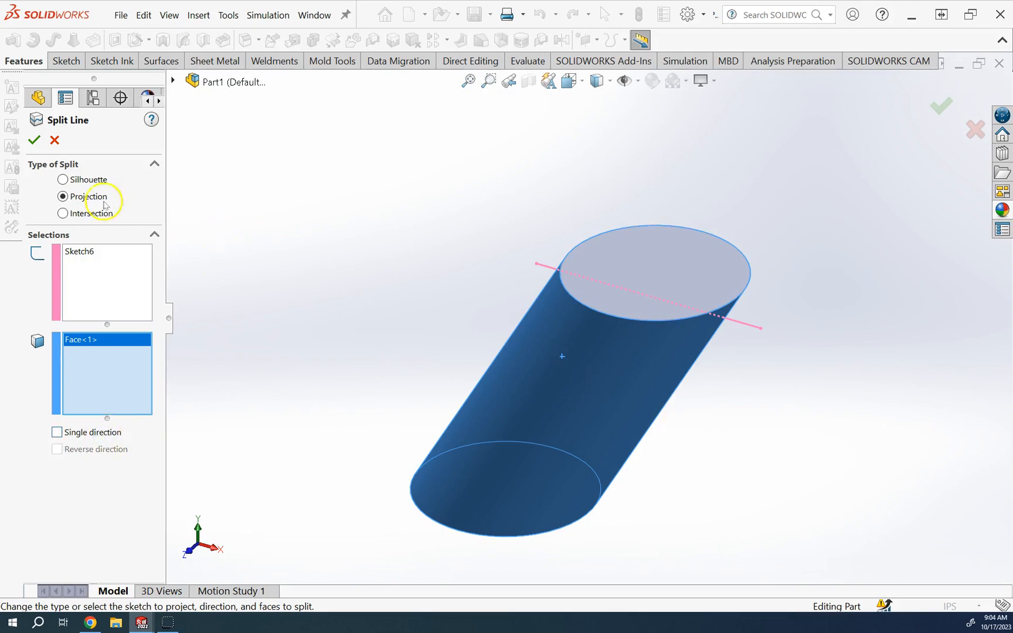
pyautogui.click(35, 140)
# - Examine the two side faces above and below the split line from several angles
pyautogui.click(599, 355)
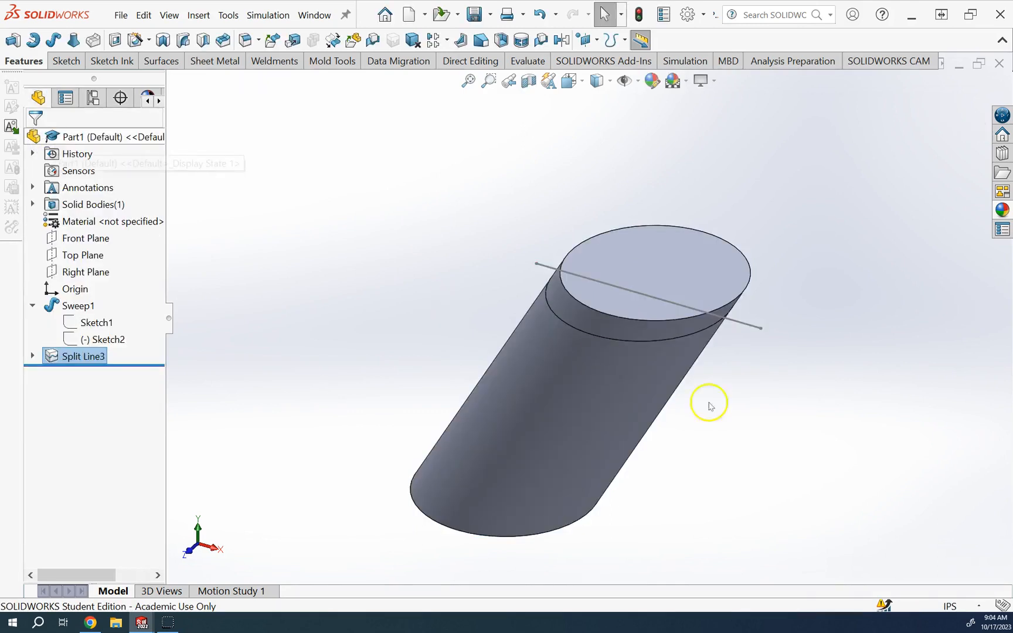
pyautogui.press('Left')
pyautogui.press('Left')
pyautogui.press('Left')
pyautogui.press('Left')
pyautogui.press('Left')
pyautogui.press('Left')
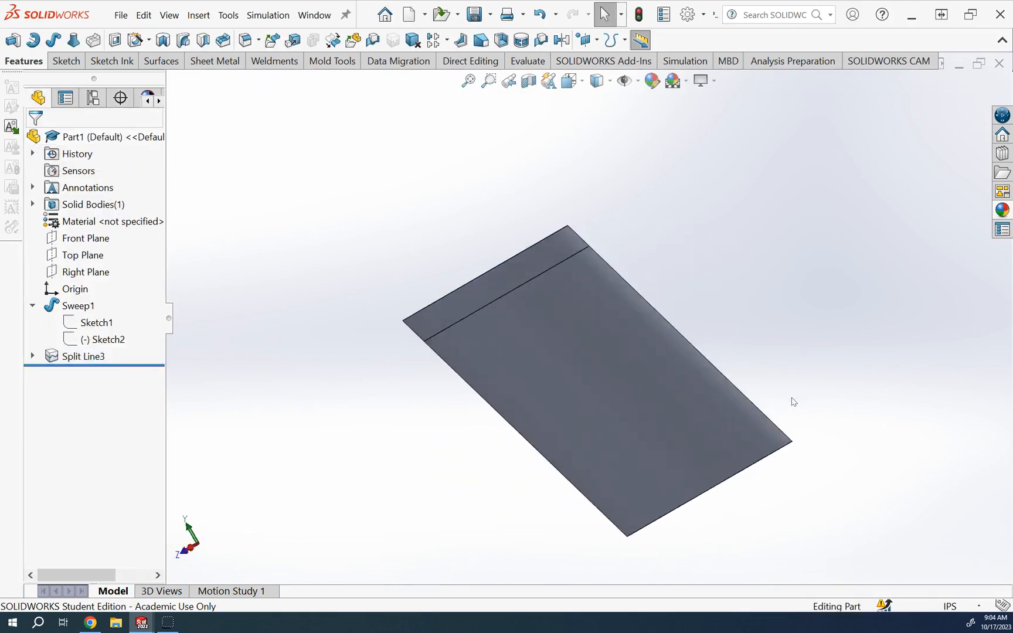
pyautogui.click(543, 242)
pyautogui.click(608, 349)
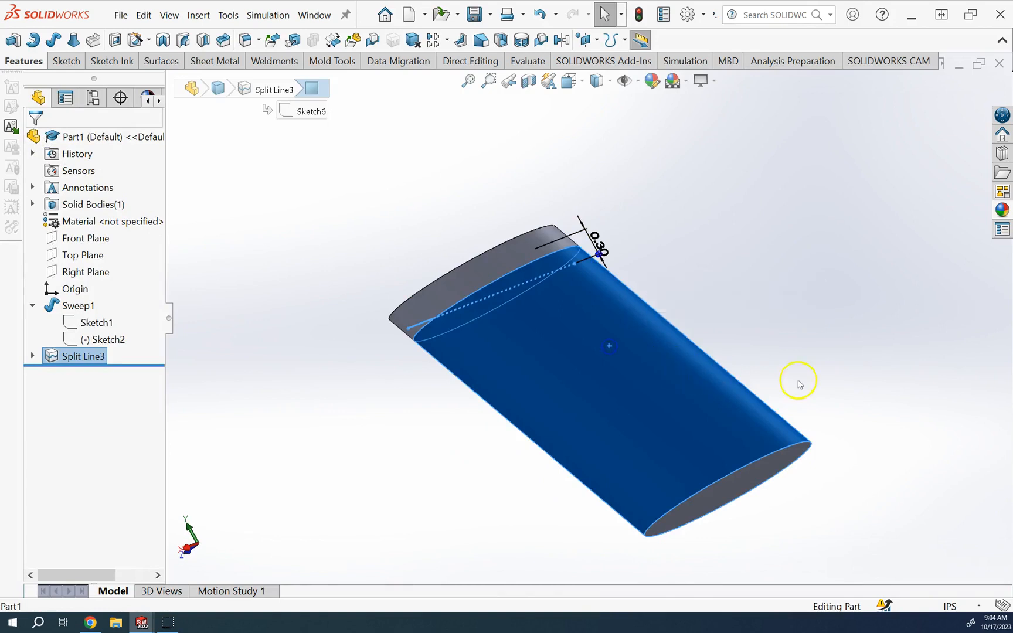
pyautogui.press('Right')
pyautogui.press('Right')
pyautogui.press('Right')
pyautogui.press('Right')
pyautogui.press('Right')
pyautogui.press('Right')
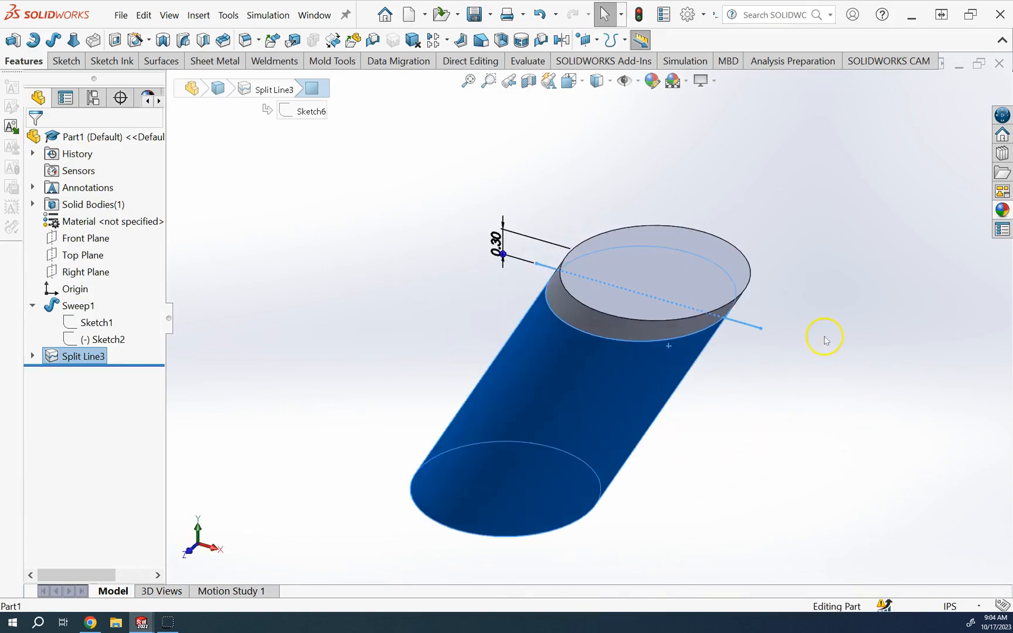
pyautogui.click(824, 337)
pyautogui.click(619, 330)
pyautogui.click(602, 385)
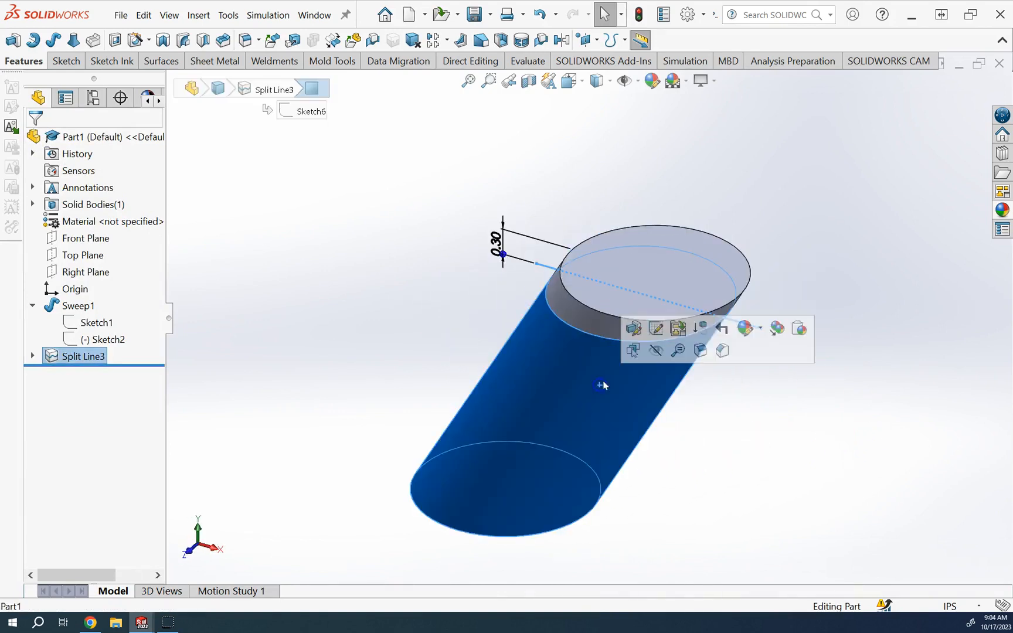
pyautogui.click(808, 197)
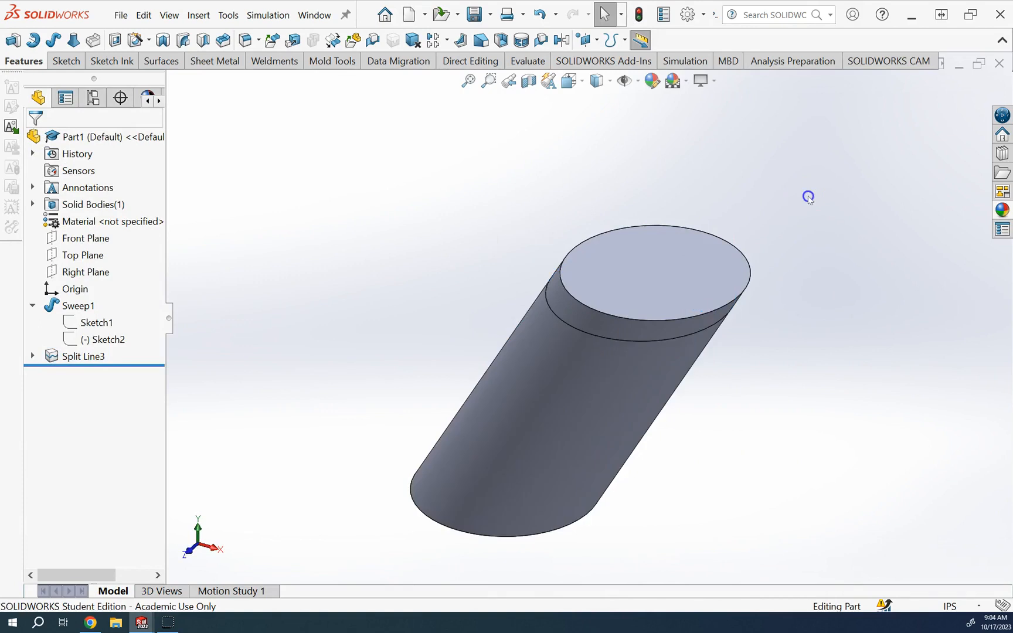
pyautogui.click(641, 332)
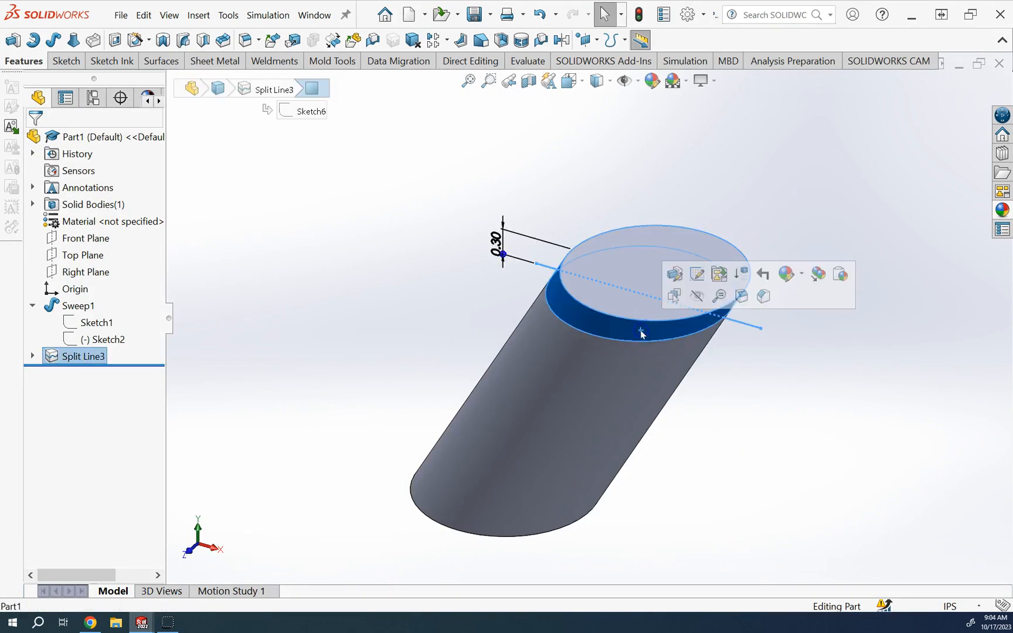
pyautogui.click(586, 396)
pyautogui.click(391, 286)
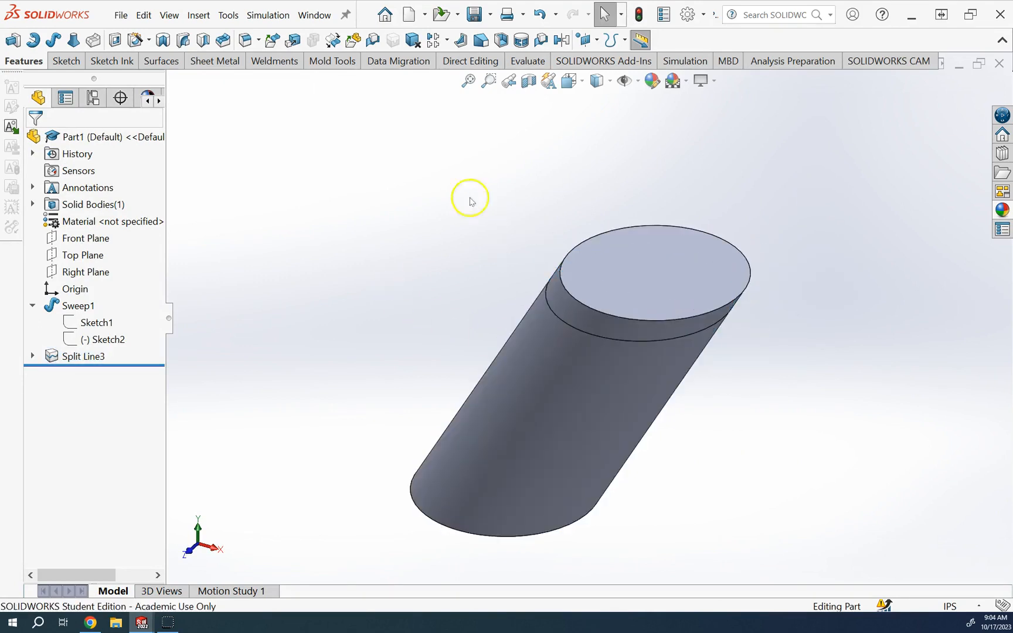
# - Apply a 45-degree parting line draft to the cylinder's upper band, using the top face as pull direction and the split edge as parting line
pyautogui.scroll(-2, 672, 314)
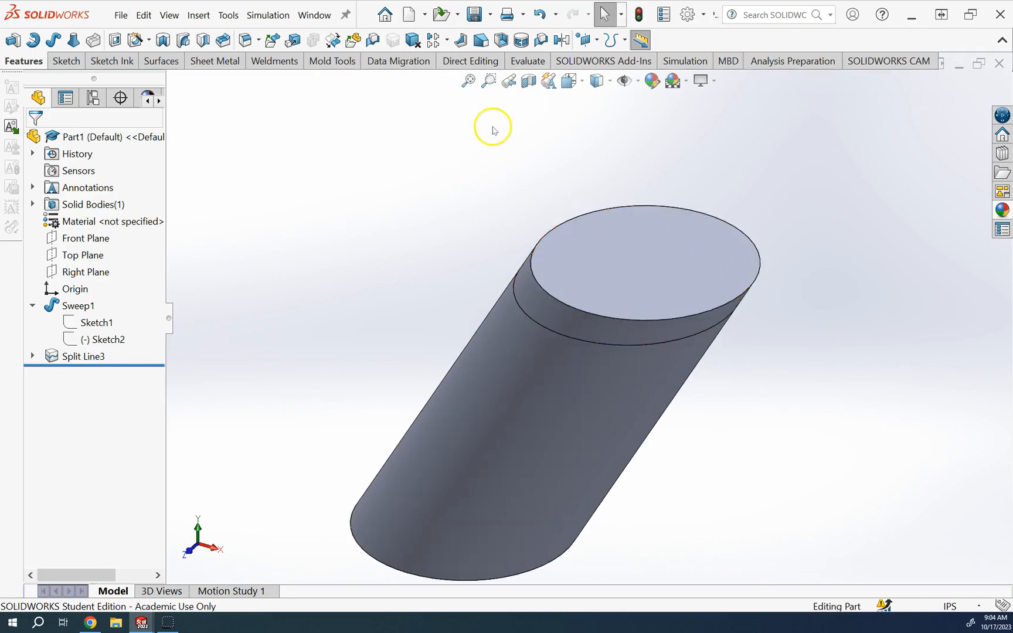
pyautogui.click(485, 43)
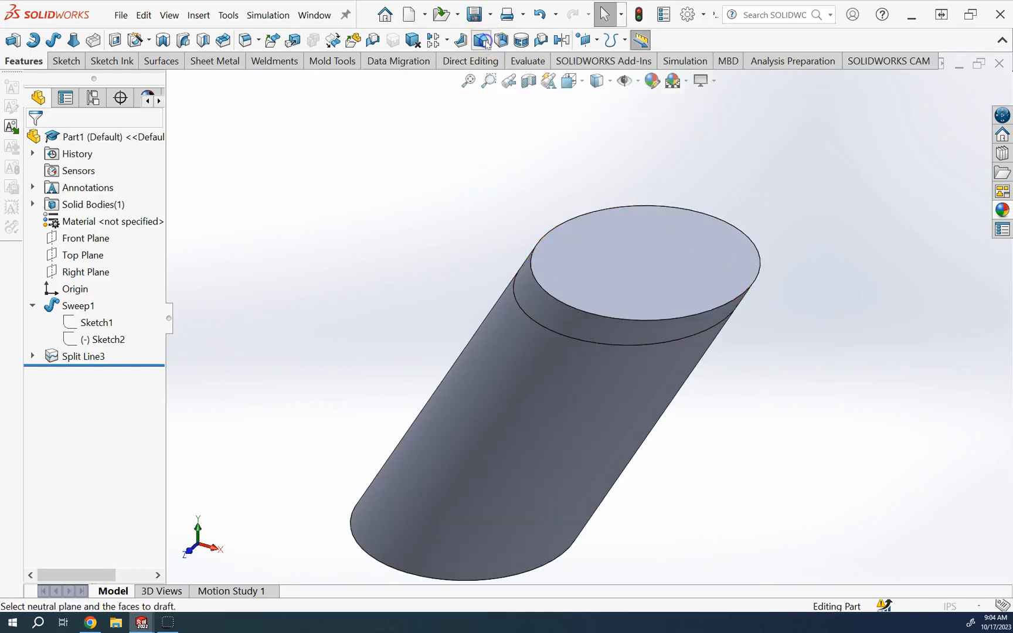
pyautogui.click(69, 160)
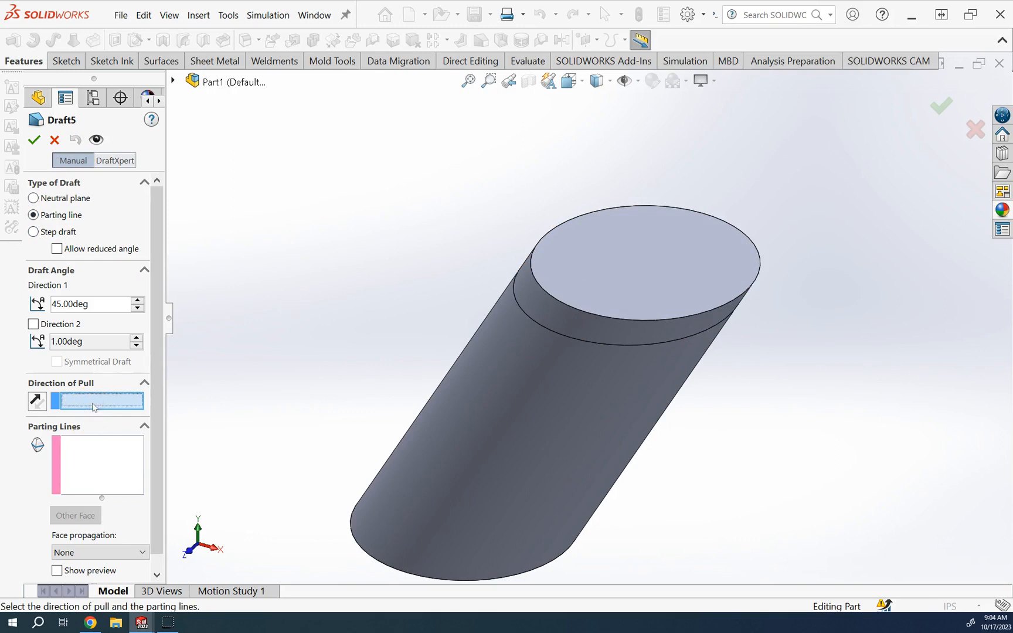
pyautogui.click(639, 267)
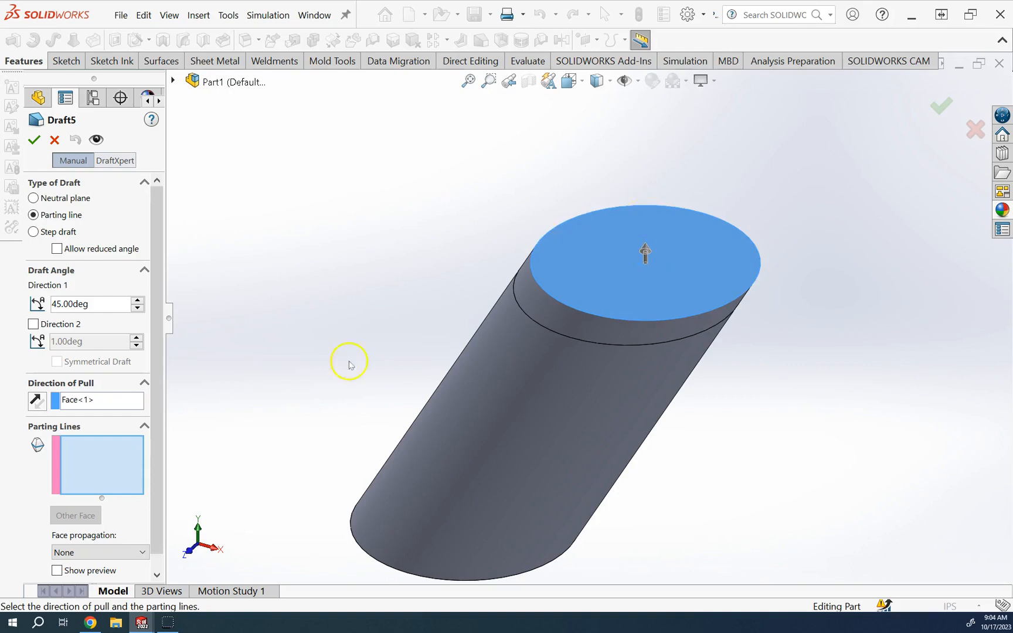
pyautogui.click(585, 338)
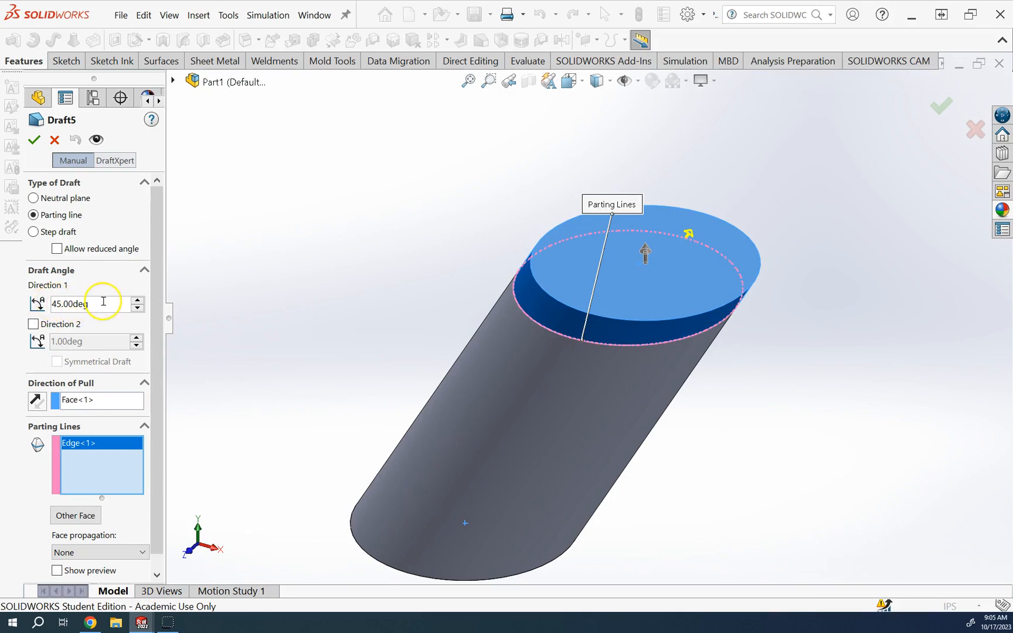
pyautogui.click(34, 139)
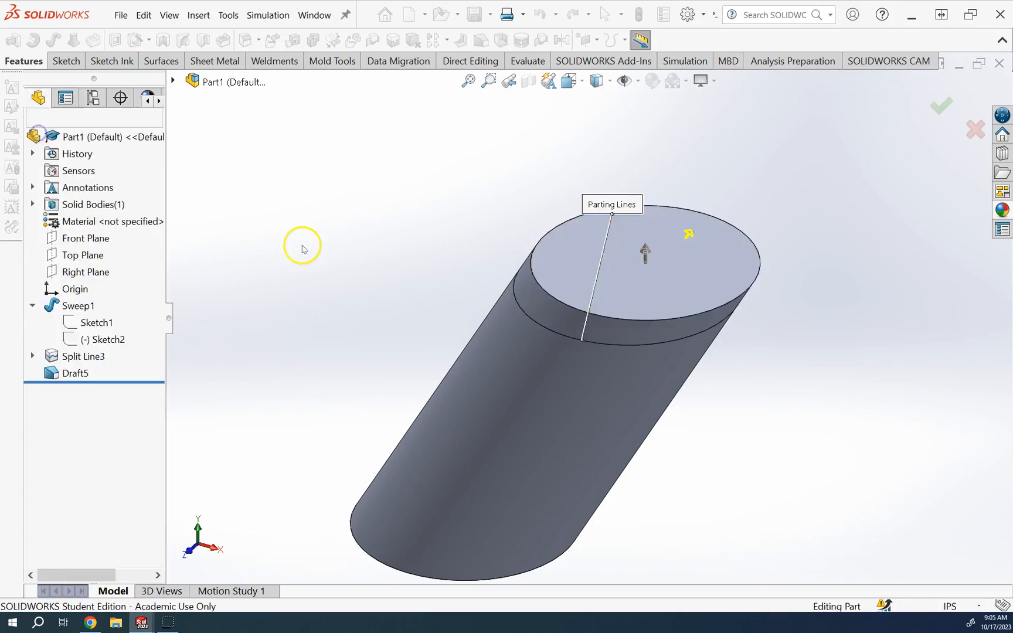
# - Examine the drafted top end of the cylinder in front, isometric and tilted views
pyautogui.hotkey('ctrl', '1')
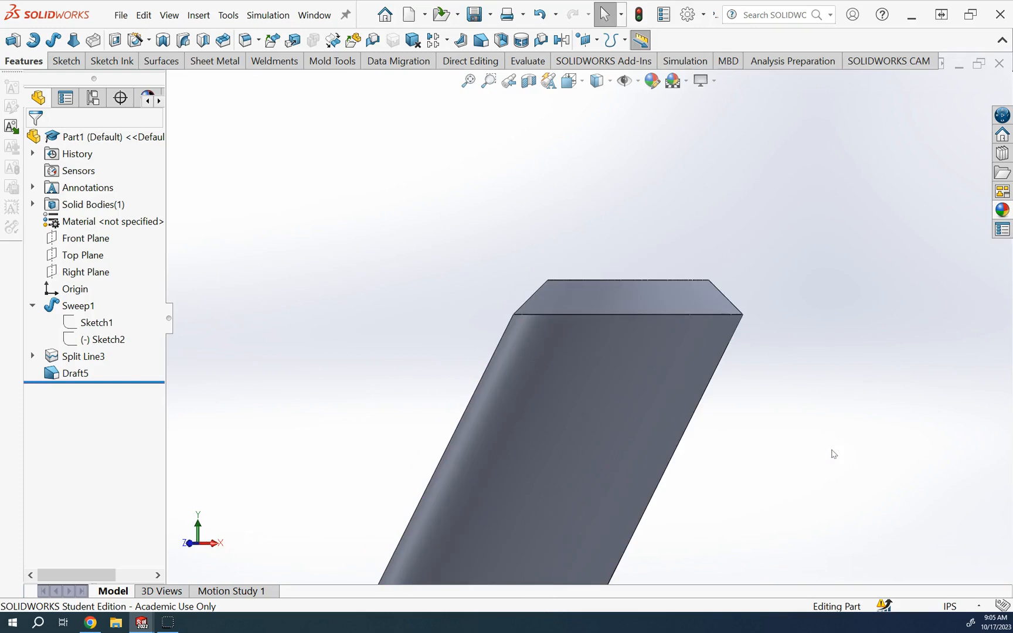
pyautogui.hotkey('ctrl', '7')
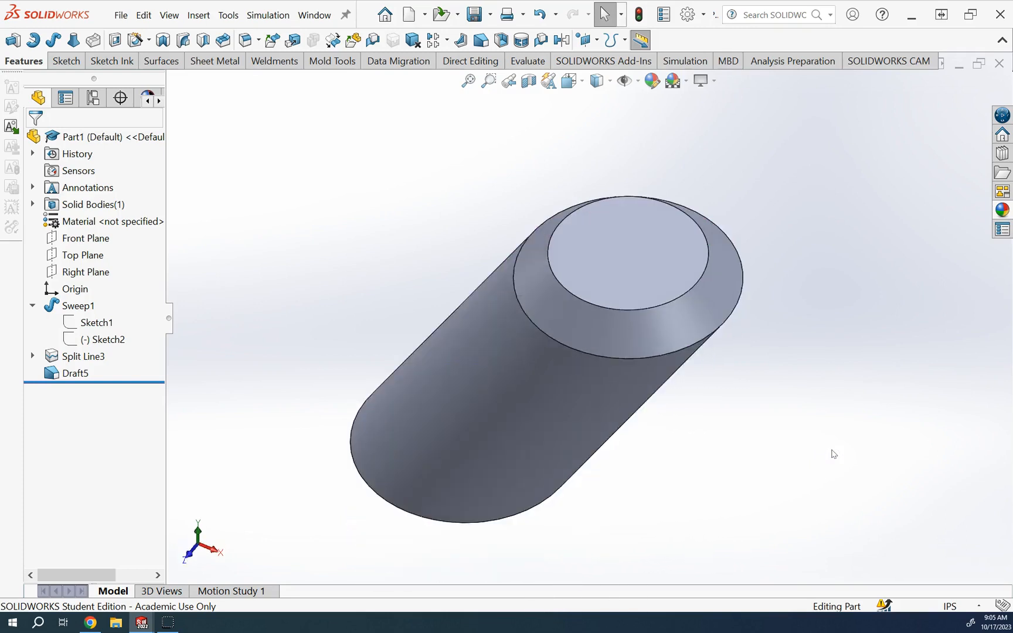
pyautogui.press('Up')
pyautogui.press('Up')
pyautogui.press('Down')
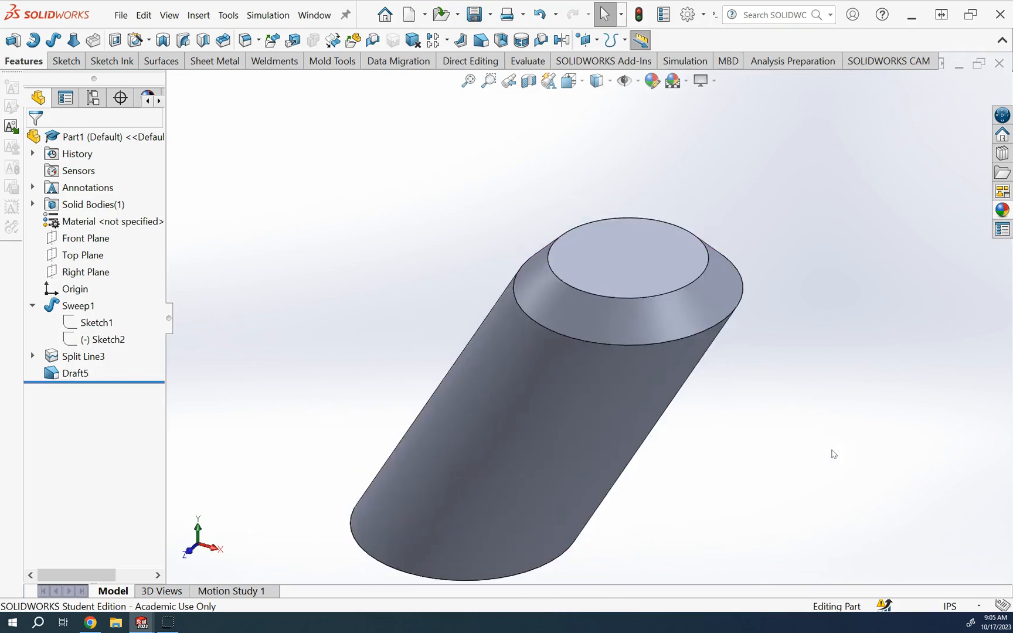
pyautogui.press('Up')
pyautogui.press('Up')
pyautogui.press('Down')
pyautogui.press('Up')
pyautogui.press('Down')
pyautogui.press('Down')
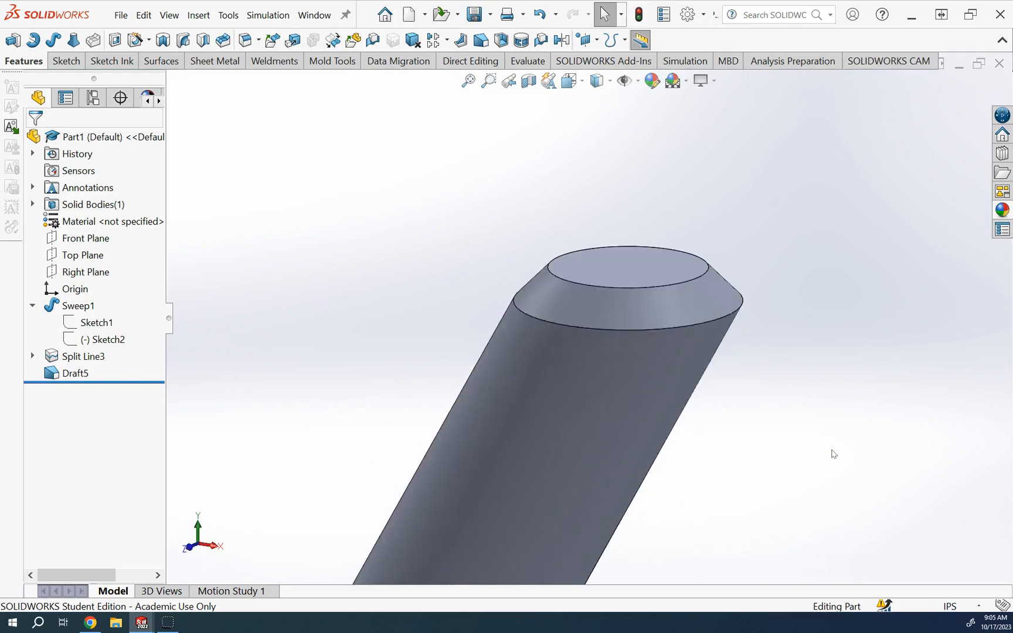
pyautogui.press('Up')
pyautogui.press('Up')
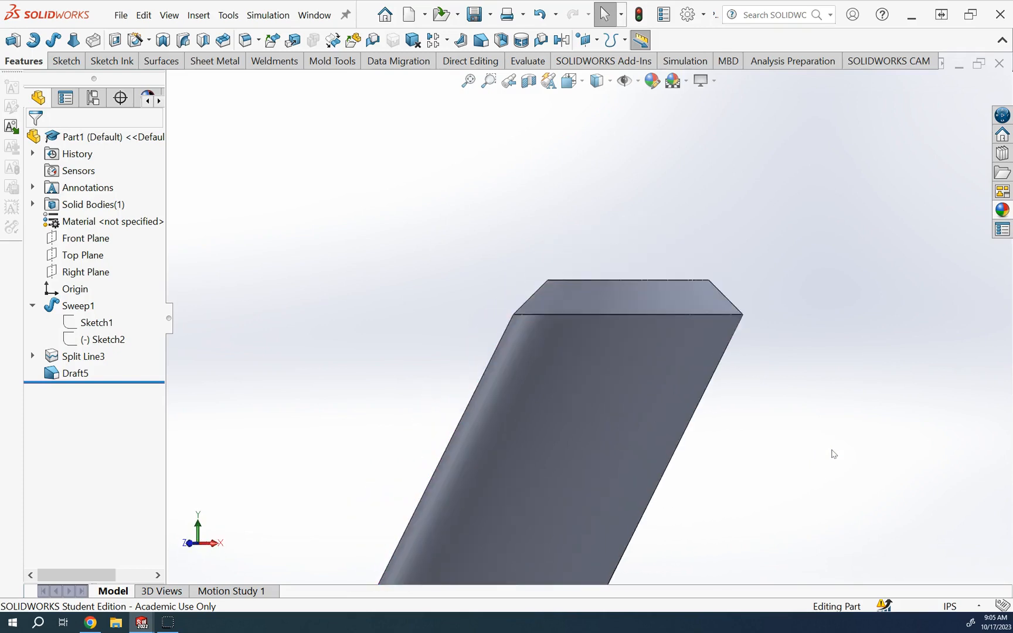
pyautogui.press('Down')
pyautogui.press('Down')
pyautogui.press('Up')
pyautogui.press('Up')
pyautogui.press('Down')
pyautogui.press('Down')
pyautogui.press('z')
pyautogui.press('z')
pyautogui.press('z')
pyautogui.scroll(-3, 596, 356)
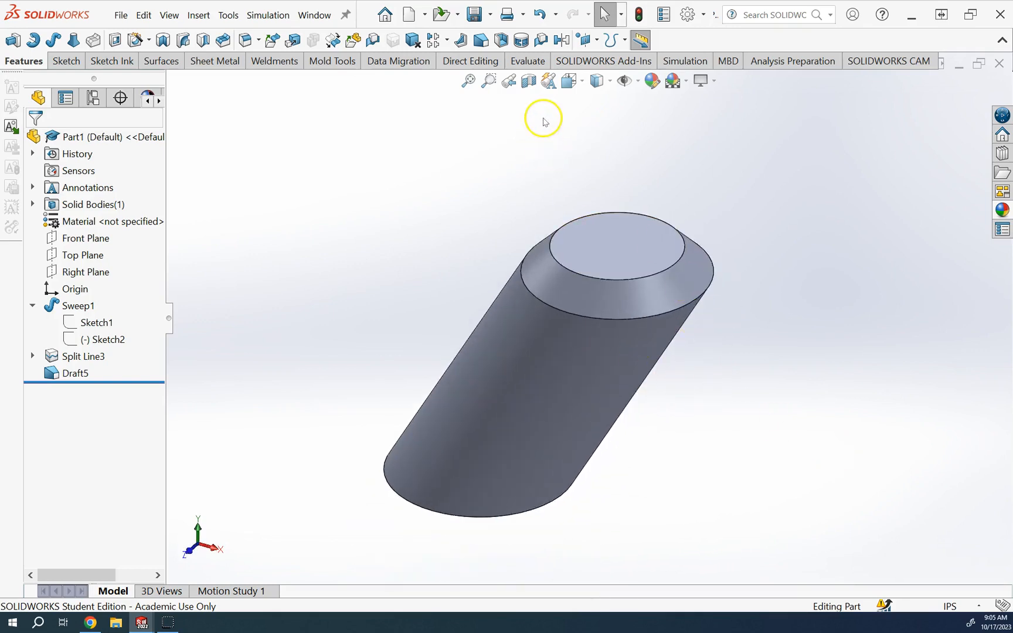
pyautogui.click(624, 40)
pyautogui.click(628, 61)
pyautogui.click(620, 255)
pyautogui.press('Up')
pyautogui.press('Up')
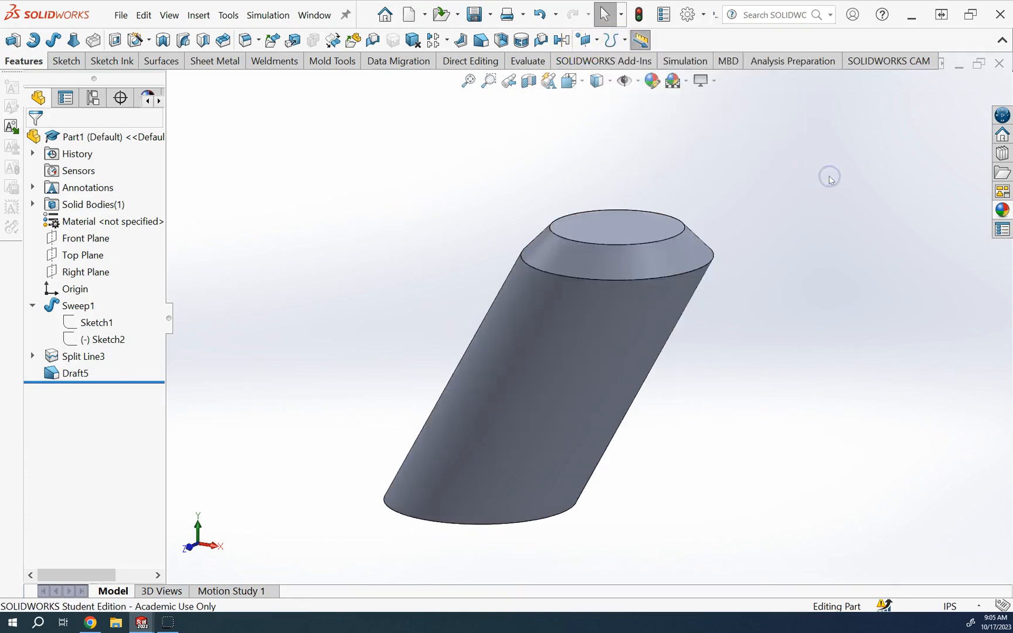
pyautogui.press('Down')
pyautogui.press('z')
pyautogui.press('z')
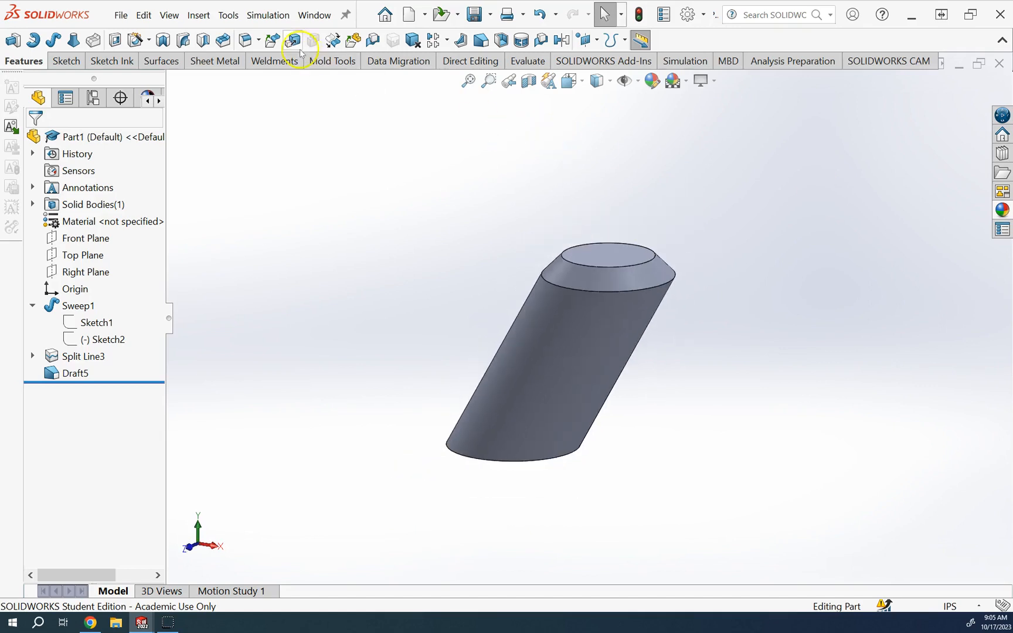
# - Switch to the Part2 spring model and review the available curve commands
pyautogui.click(315, 15)
pyautogui.click(356, 226)
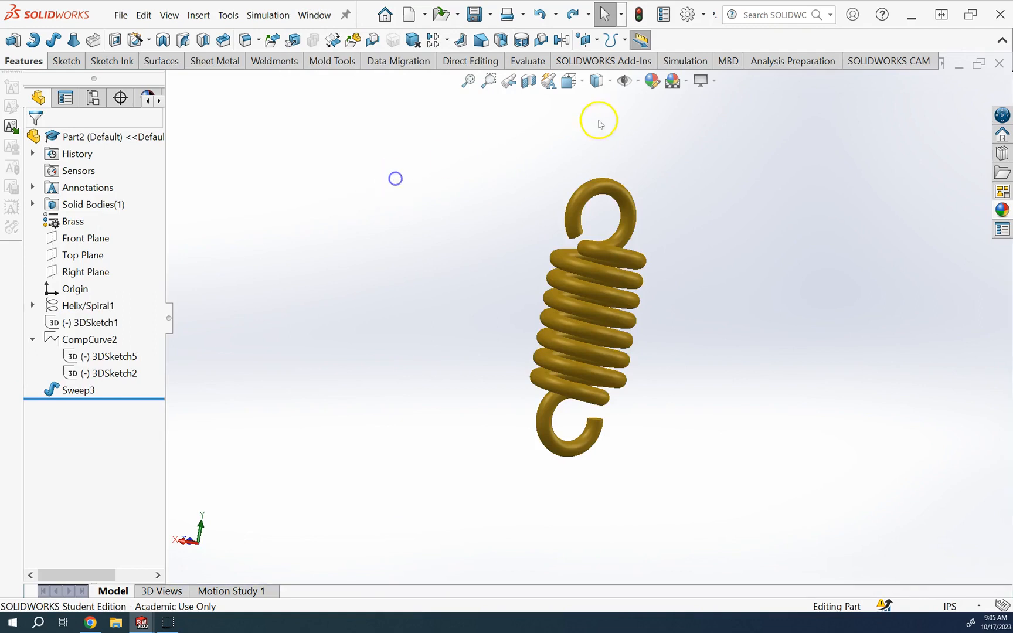
pyautogui.click(624, 40)
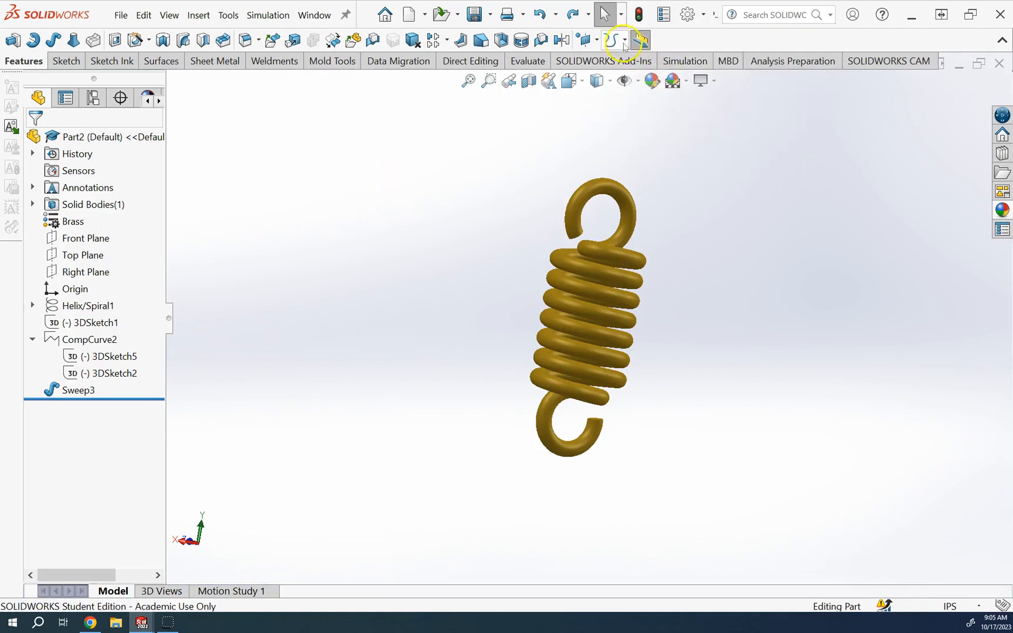
pyautogui.click(624, 41)
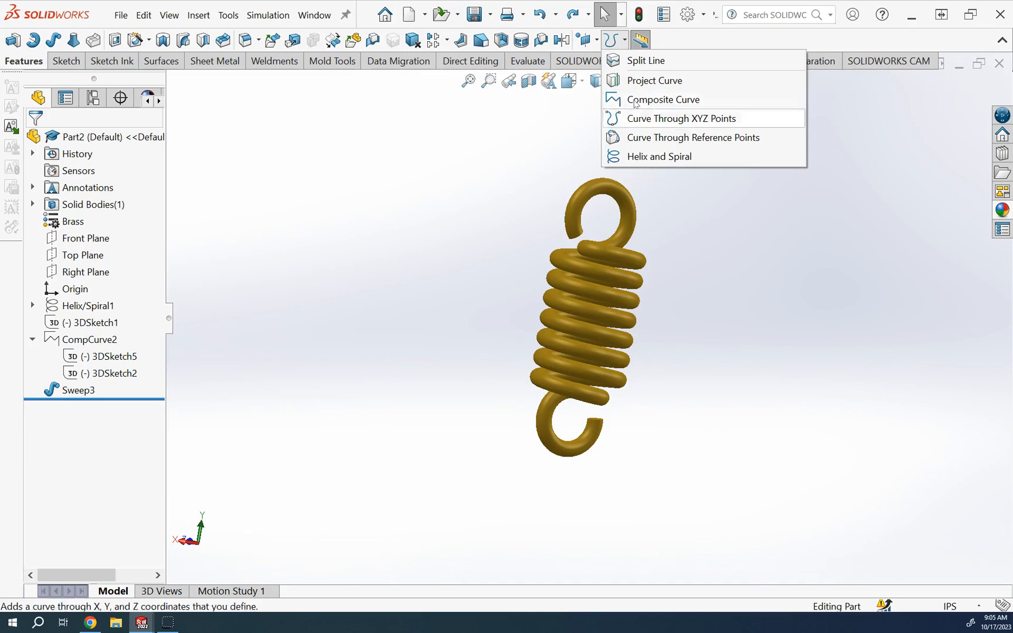
pyautogui.click(367, 226)
pyautogui.click(611, 364)
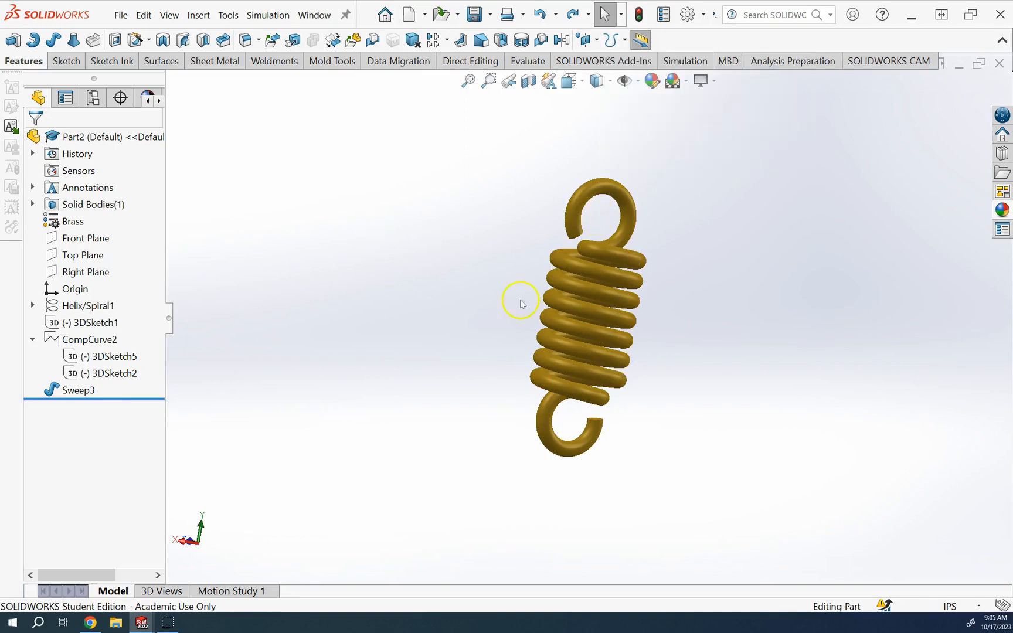
# - Roll the spring model's history back to just before Sweep3
pyautogui.rightClick(84, 390)
pyautogui.click(448, 382)
pyautogui.moveTo(154, 399); pyautogui.dragTo(159, 386)
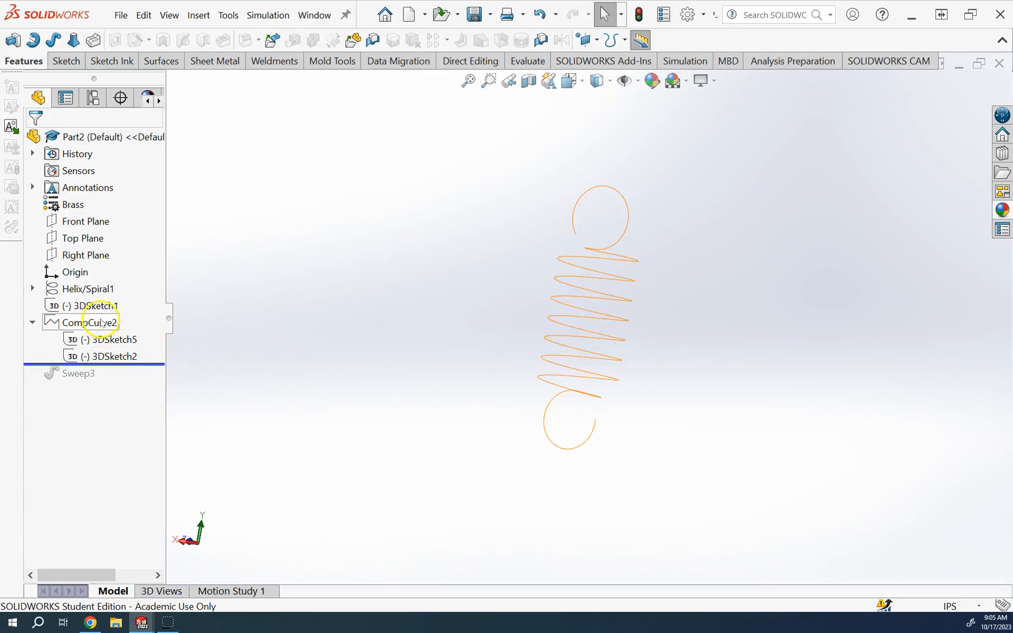
# - Show the Helix/Spiral1 curve and the spring's upper hook sketch, 3DSketch5
pyautogui.rightClick(88, 289)
pyautogui.click(111, 270)
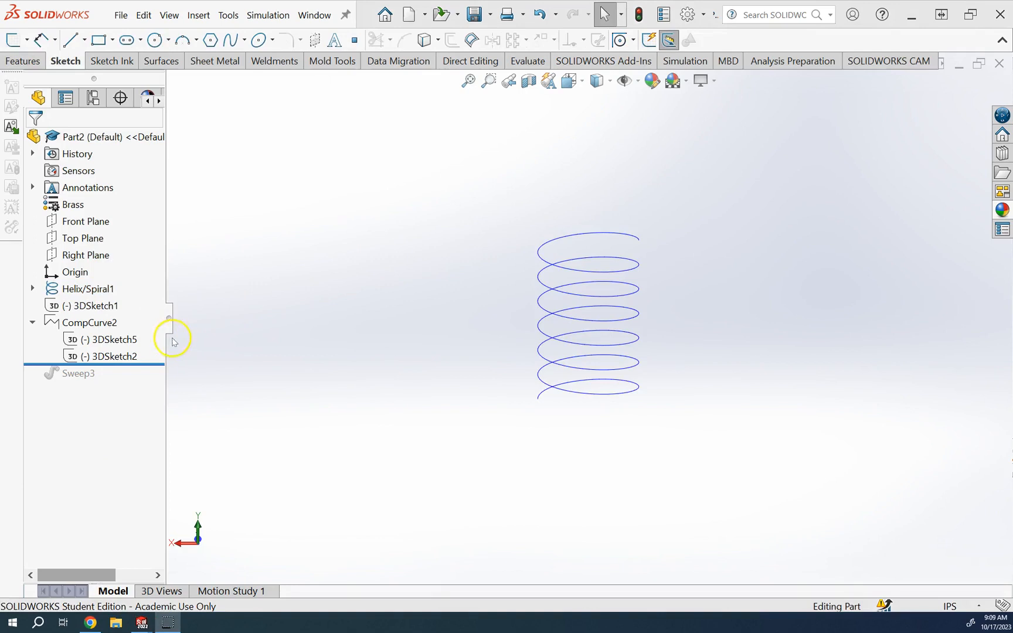
pyautogui.click(120, 342)
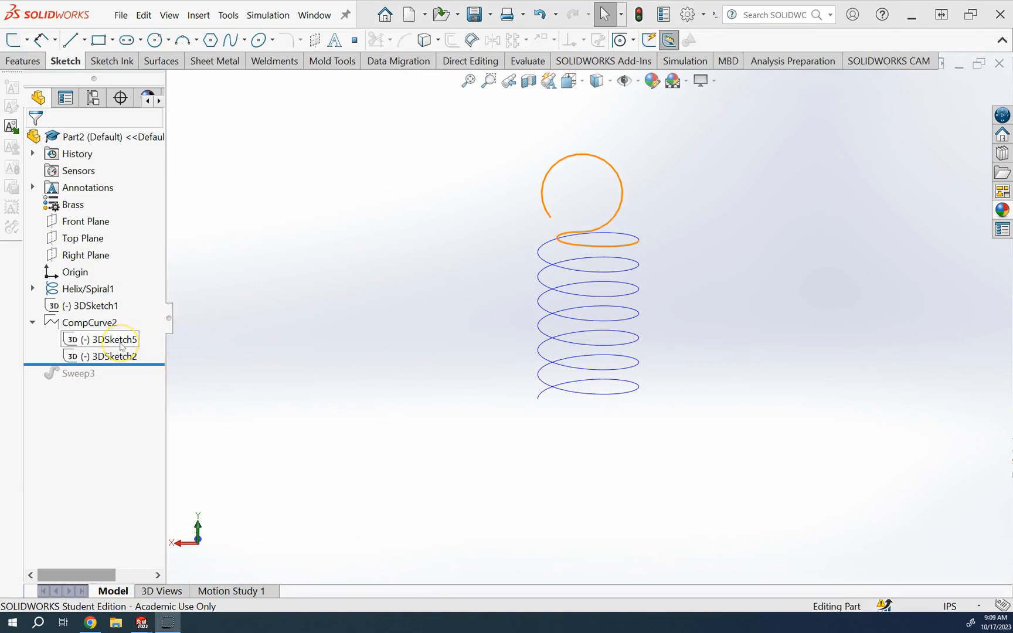
pyautogui.rightClick(121, 345)
pyautogui.click(139, 301)
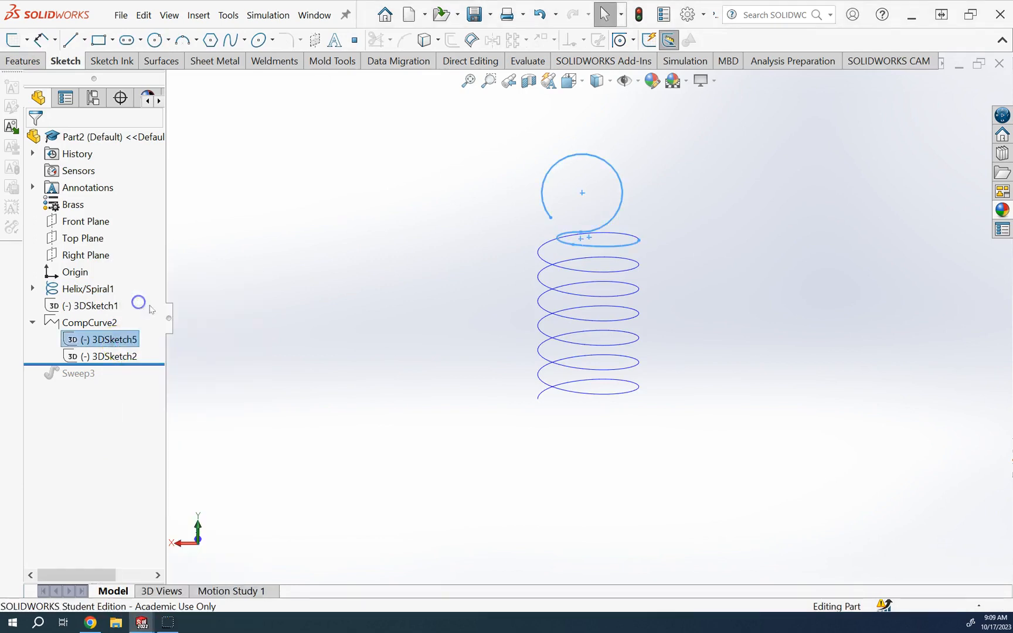
# - Show the spring's lower hook sketch, 3DSketch2
pyautogui.click(112, 356)
pyautogui.click(118, 329)
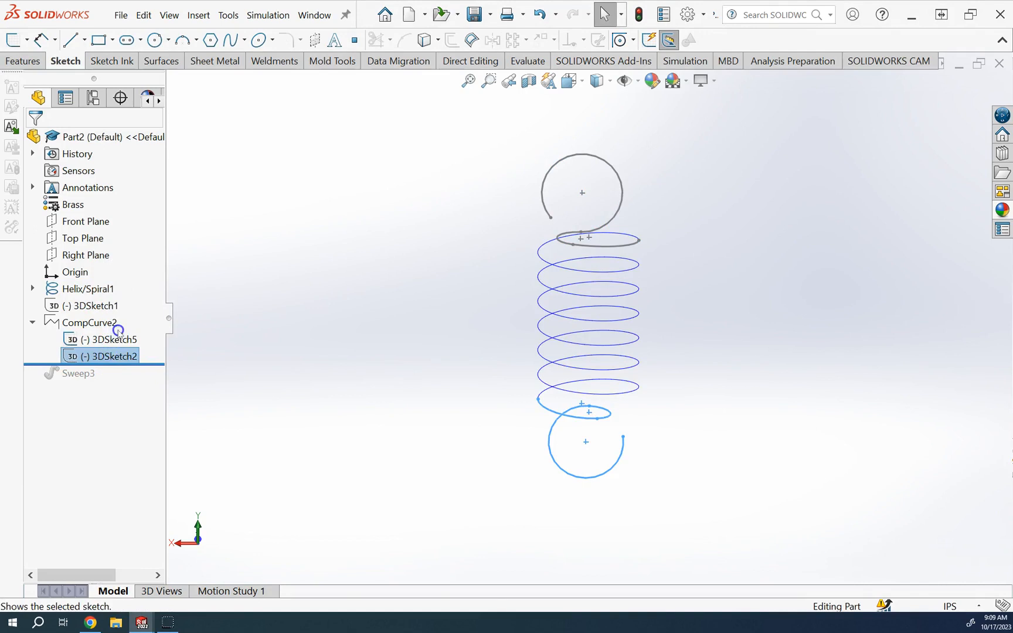
pyautogui.click(294, 354)
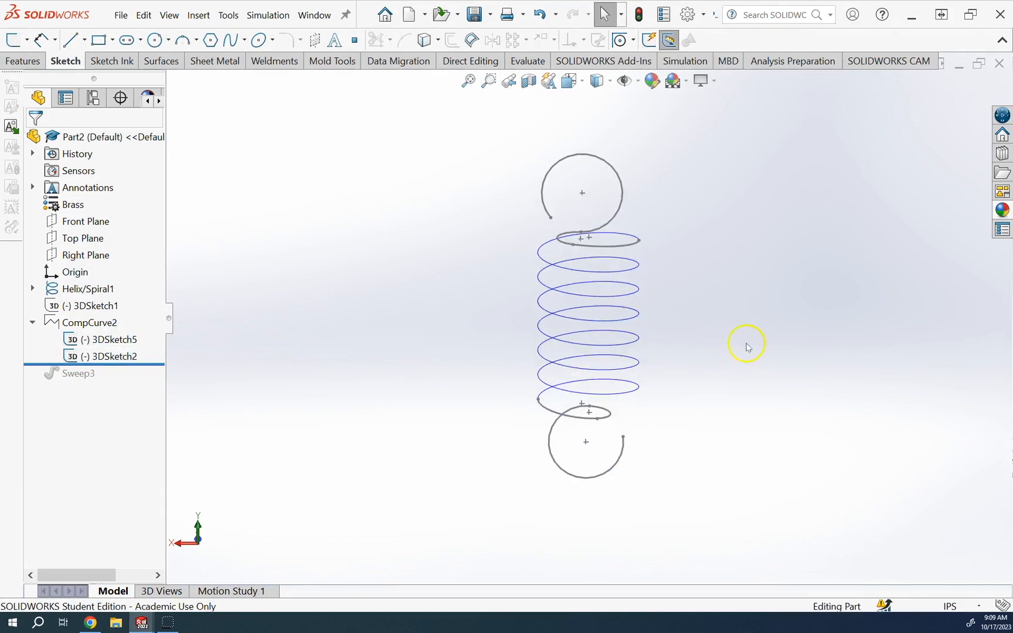
# - Open the Helix/Spiral1 definition, review its pitch, revolutions and start angle, and accept it without changes
pyautogui.click(88, 288)
pyautogui.click(100, 252)
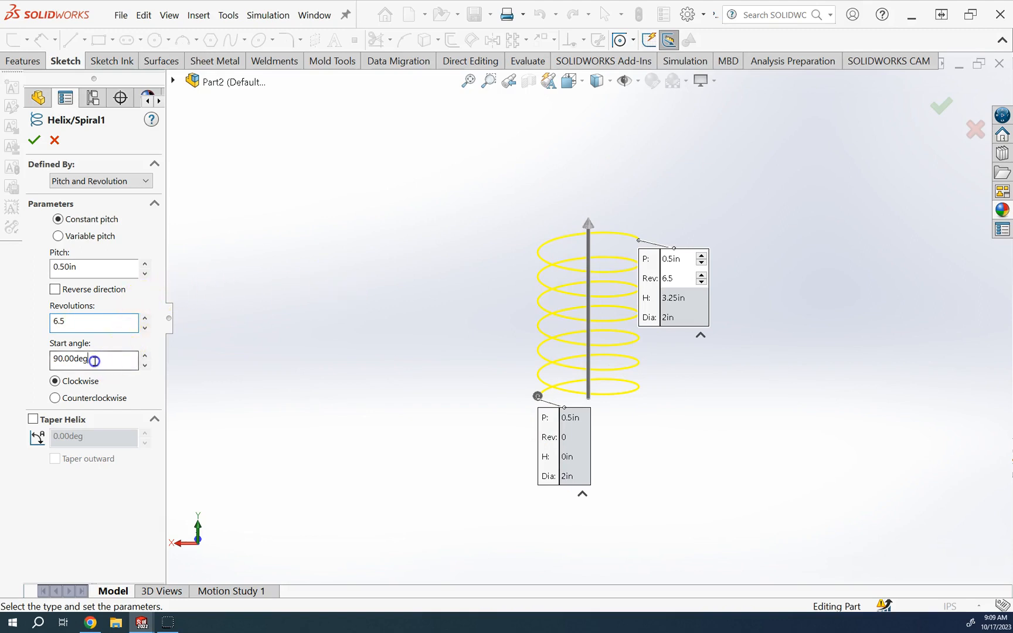
pyautogui.moveTo(95, 357); pyautogui.dragTo(47, 358)
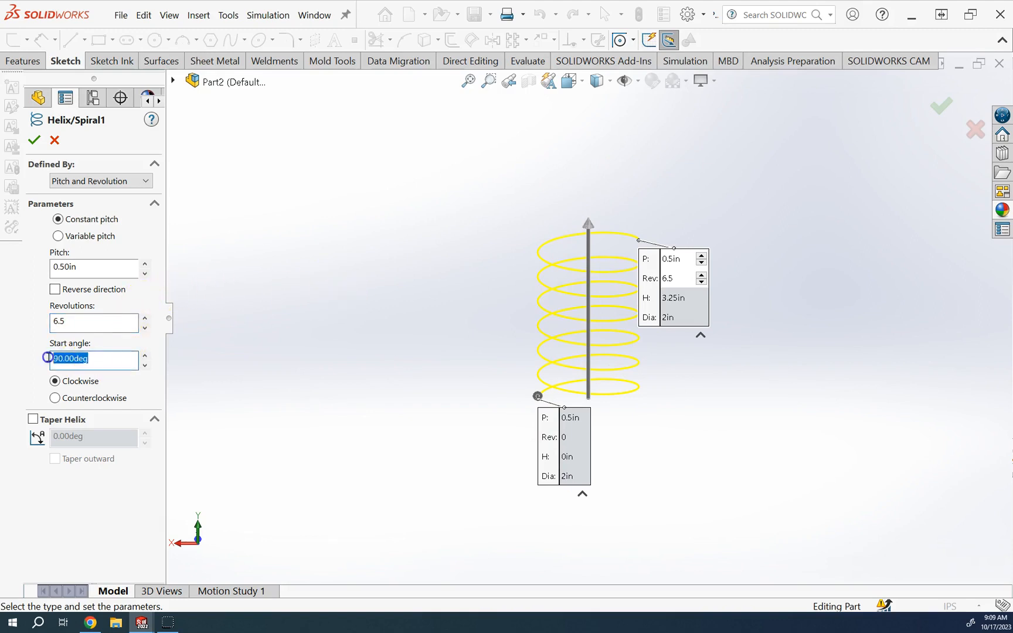
pyautogui.doubleClick(124, 267)
pyautogui.click(40, 143)
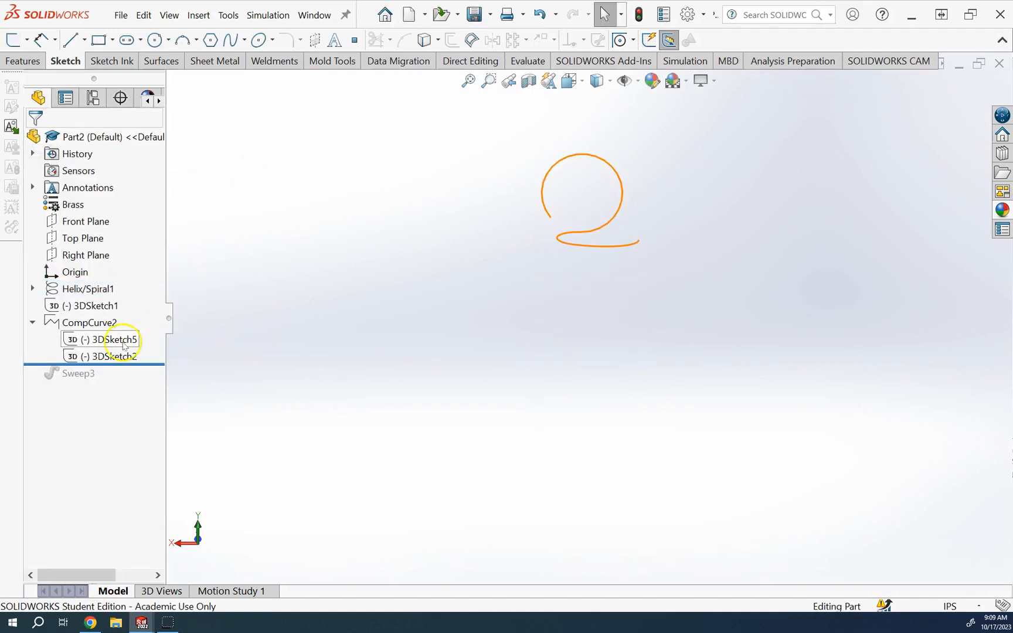
# - Show 3DSketch5, Helix/Spiral1 and 3DSketch2 again so all three spring curves are displayed together
pyautogui.click(125, 341)
pyautogui.click(137, 322)
pyautogui.click(334, 300)
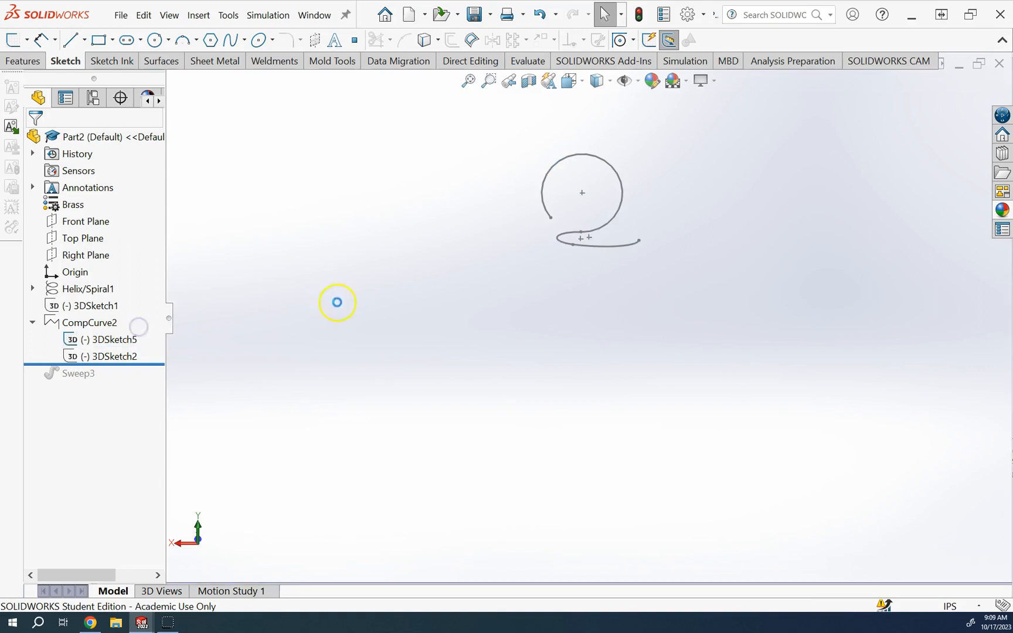
pyautogui.click(94, 292)
pyautogui.click(105, 274)
pyautogui.click(350, 278)
pyautogui.click(114, 357)
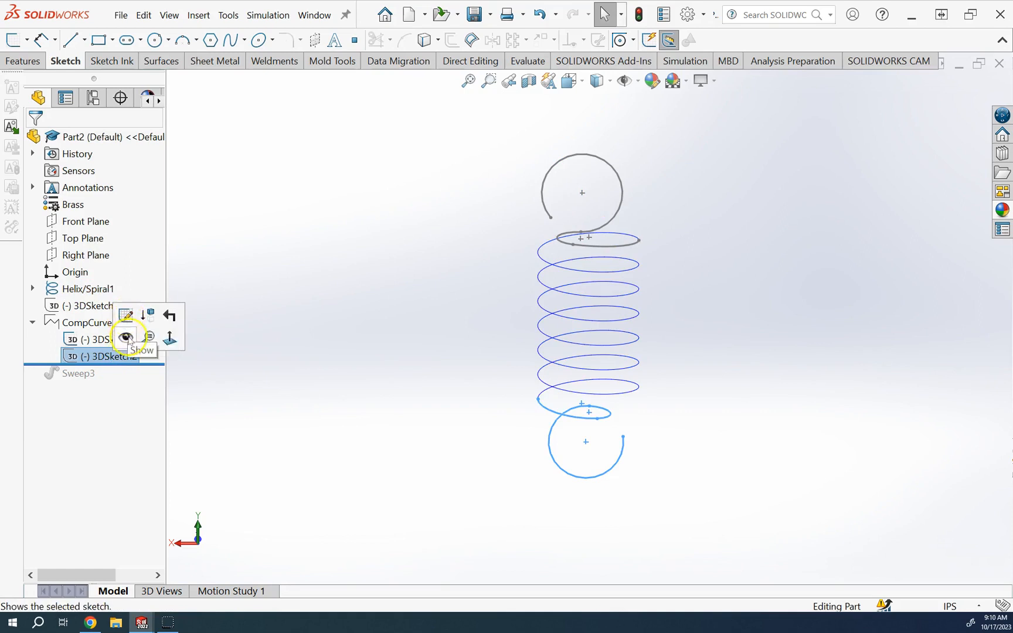
pyautogui.click(328, 339)
# - Examine from several angles how the two hook sketches meet the ends of the helix
pyautogui.moveTo(330, 338); pyautogui.dragTo(742, 445, button='middle')
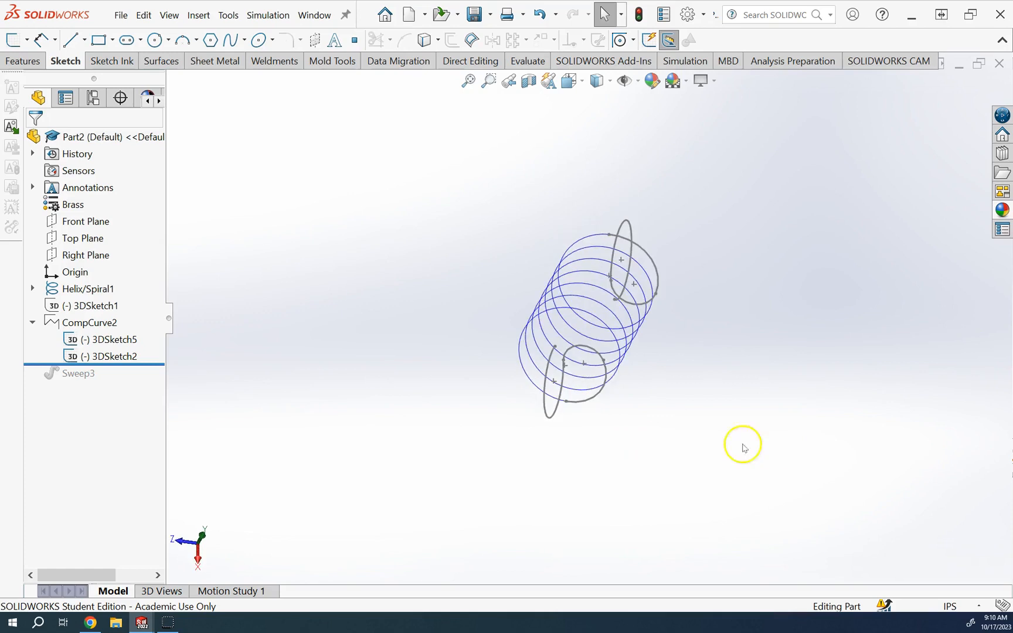
pyautogui.moveTo(660, 354); pyautogui.dragTo(573, 243, button='middle')
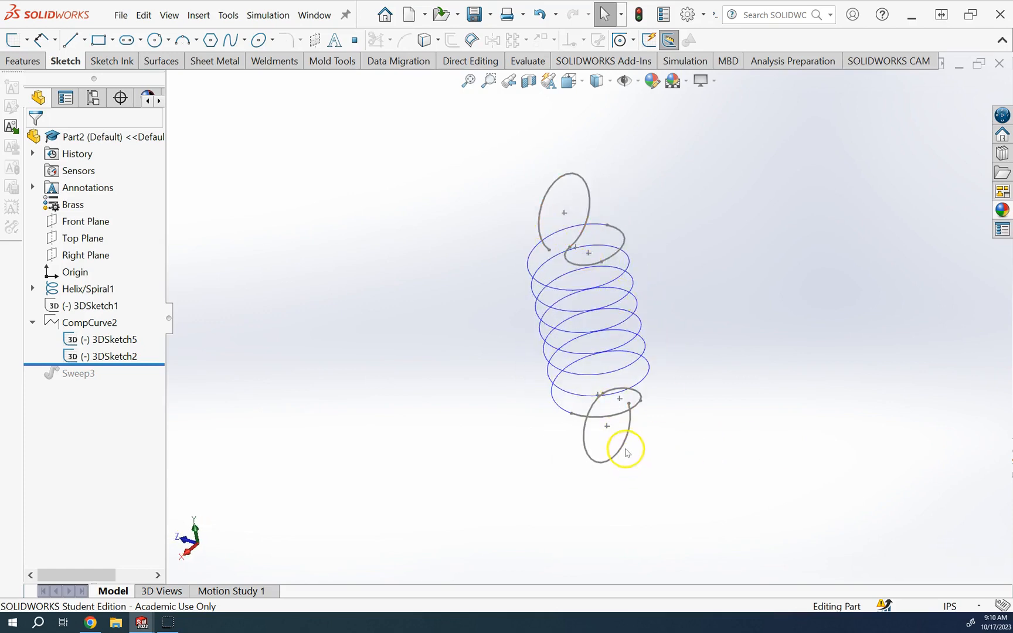
pyautogui.click(709, 432)
pyautogui.press('Up')
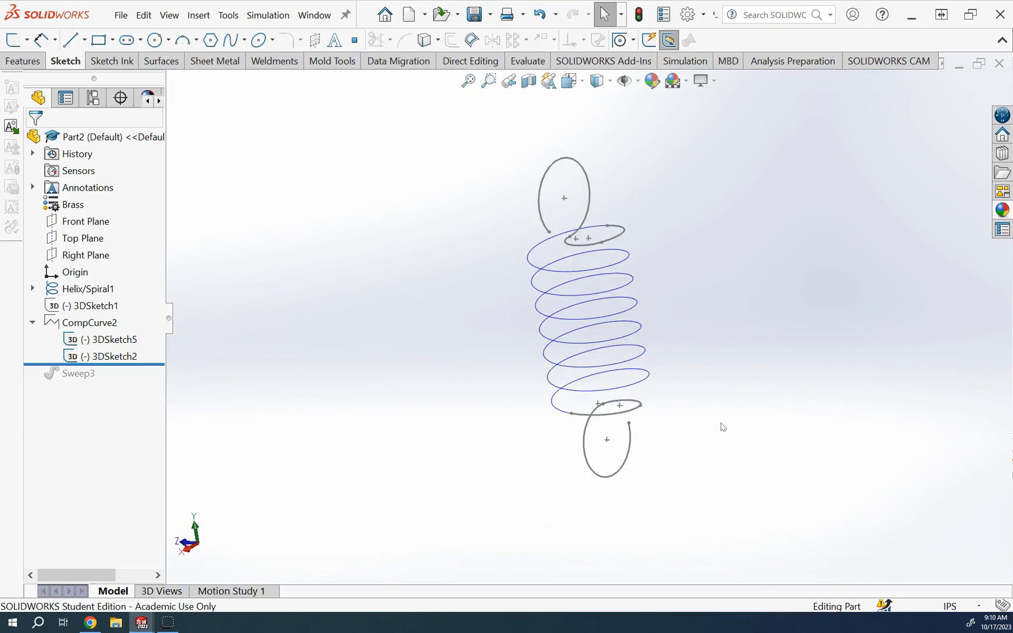
pyautogui.press('Right')
pyautogui.press('Right')
pyautogui.press('Right')
pyautogui.press('Right')
pyautogui.press('Right')
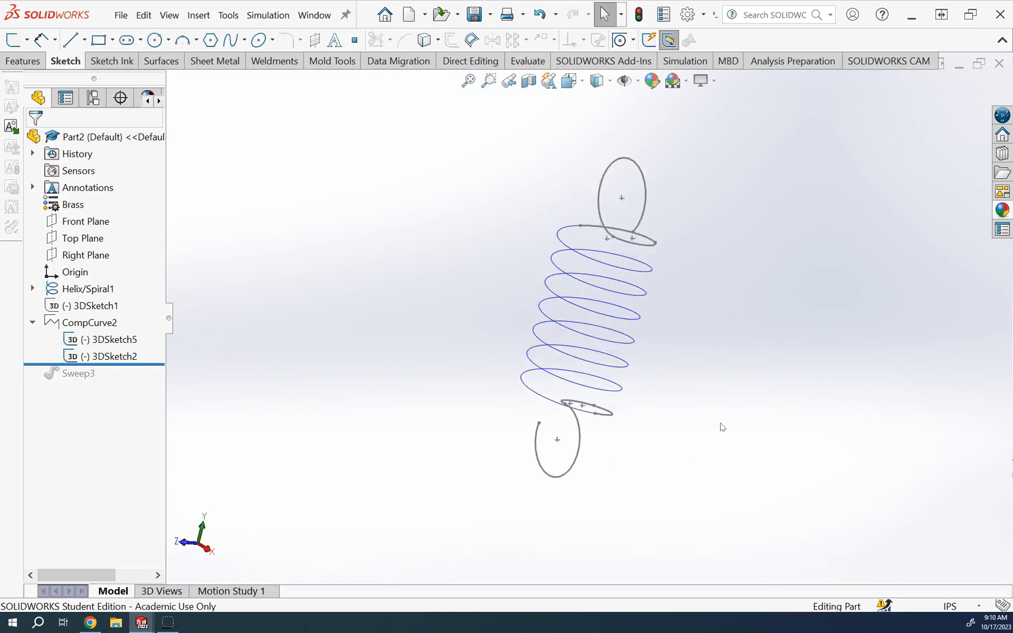
pyautogui.press('Right')
pyautogui.press('Right')
pyautogui.press('Right')
pyautogui.press('Right')
pyautogui.press('Right')
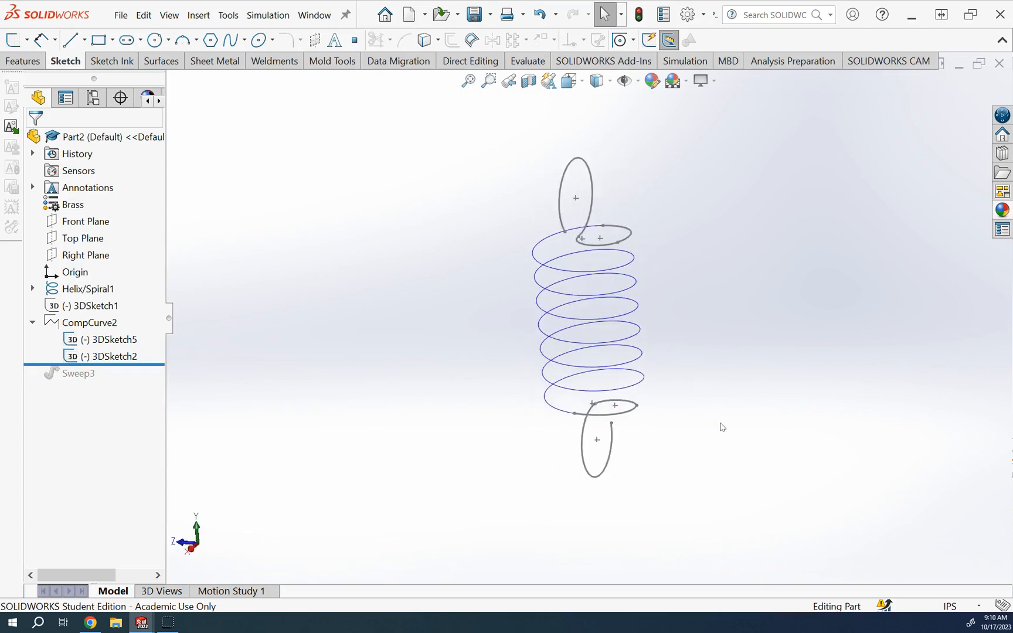
# - Open the upper hook sketch, 3DSketch5, for editing
pyautogui.click(126, 341)
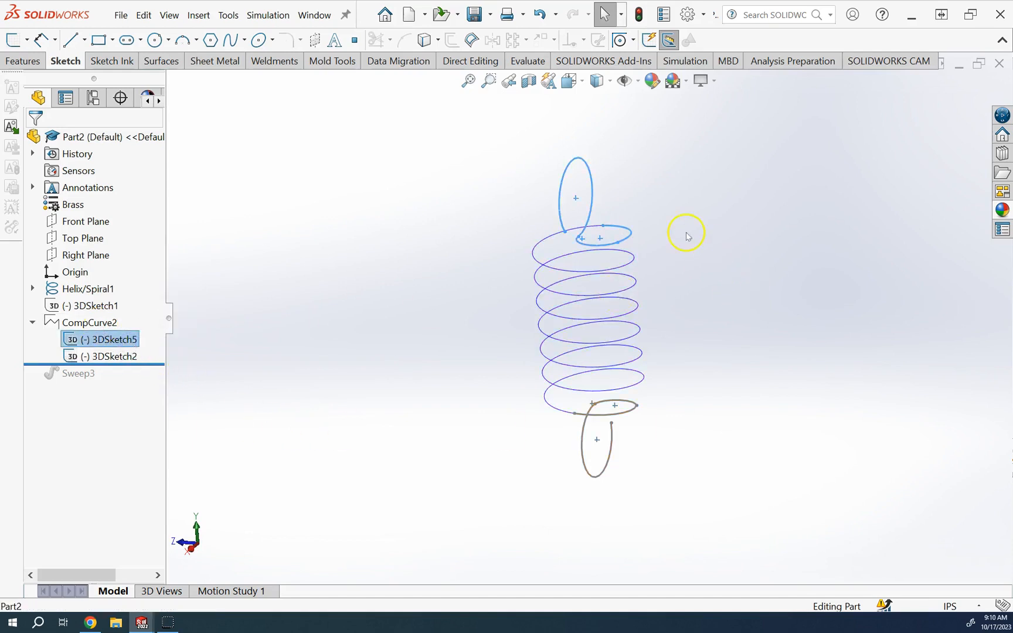
pyautogui.scroll(-2, 685, 234)
pyautogui.click(638, 253)
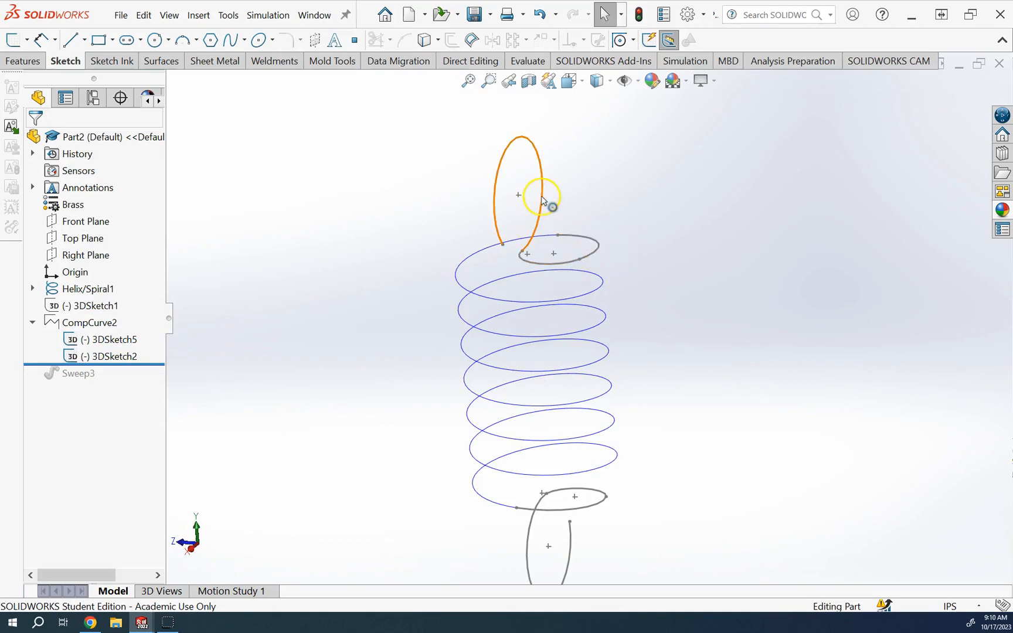
pyautogui.click(107, 342)
pyautogui.click(120, 295)
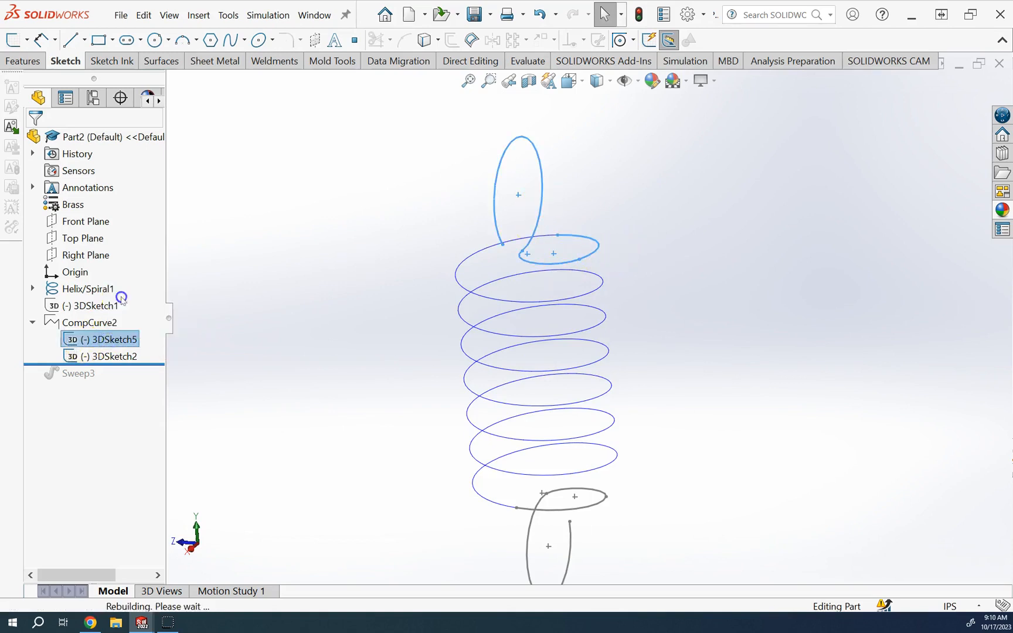
# - Inspect the upper hook's arcs and their connection to the helix, up close and in a top view
pyautogui.scroll(-3, 601, 237)
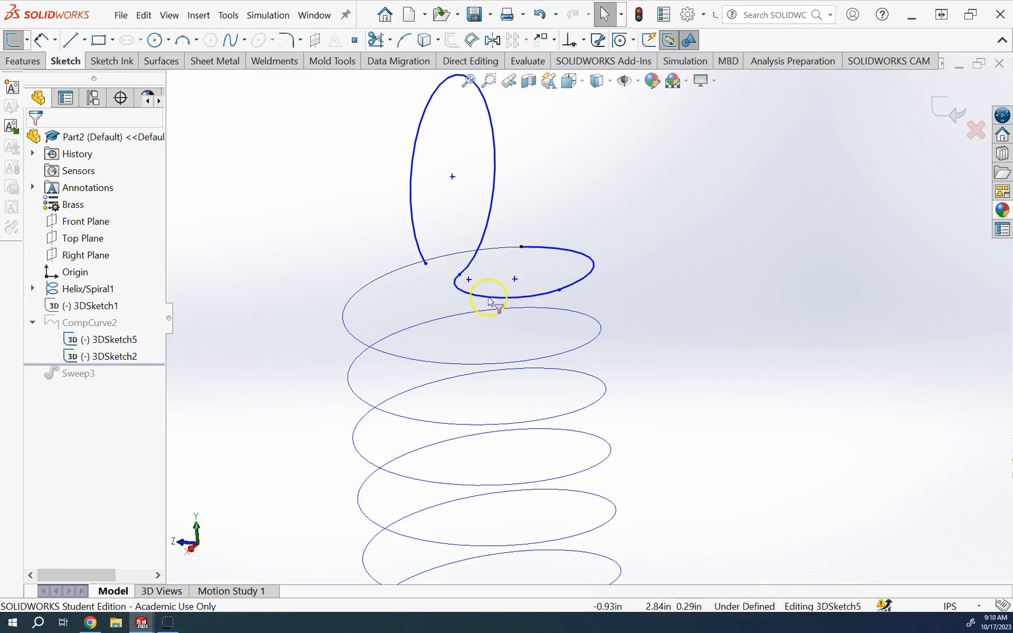
pyautogui.moveTo(491, 301); pyautogui.dragTo(536, 290, button='middle')
pyautogui.scroll(-3, 493, 205)
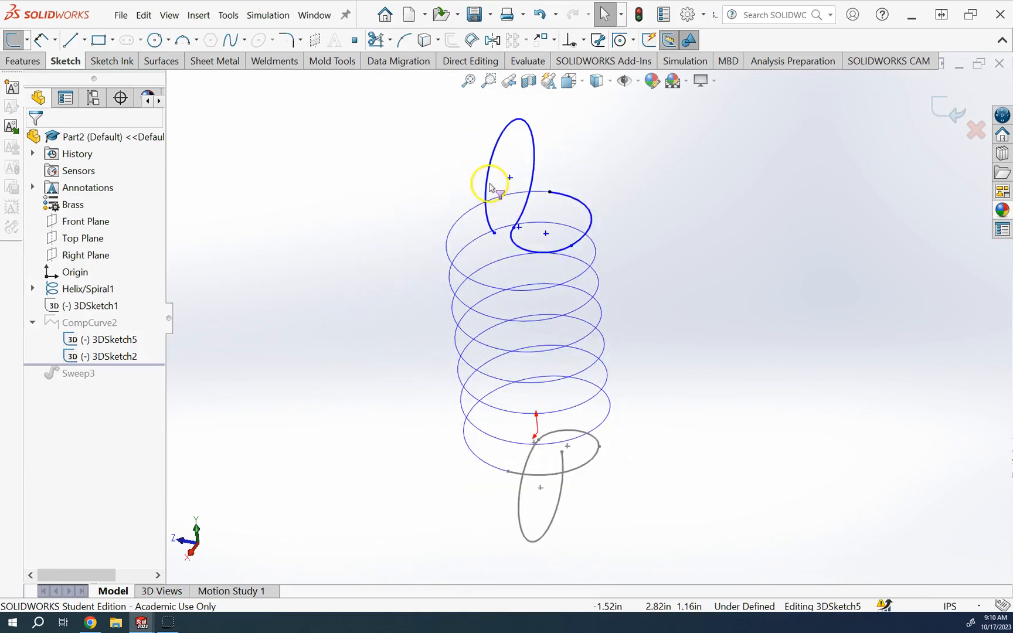
pyautogui.scroll(2, 511, 197)
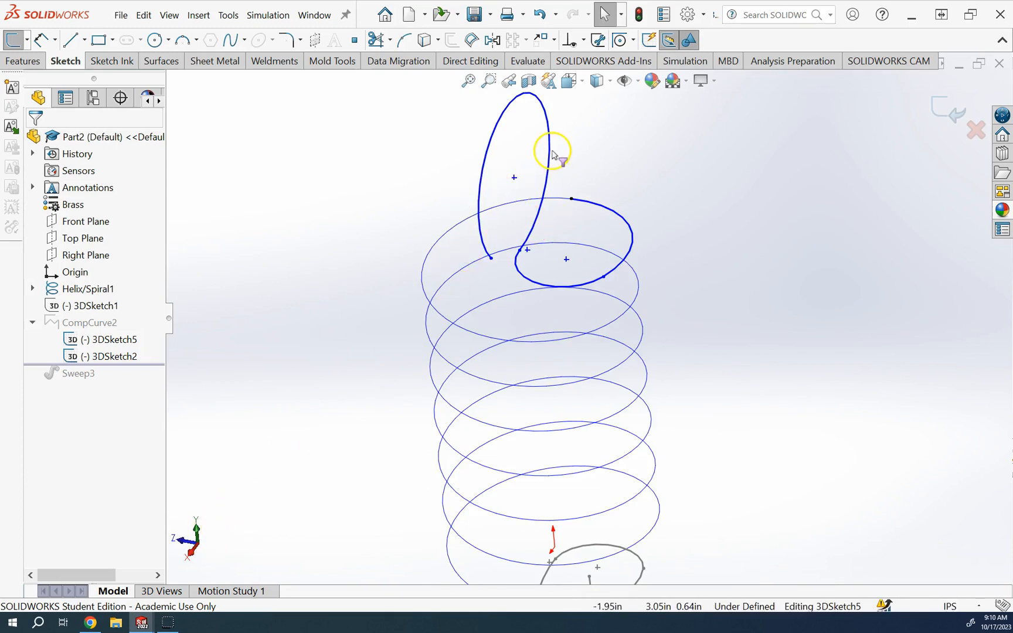
pyautogui.moveTo(552, 150); pyautogui.dragTo(611, 179, button='middle')
pyautogui.scroll(4, 710, 174)
pyautogui.hotkey('ctrl', 'space')
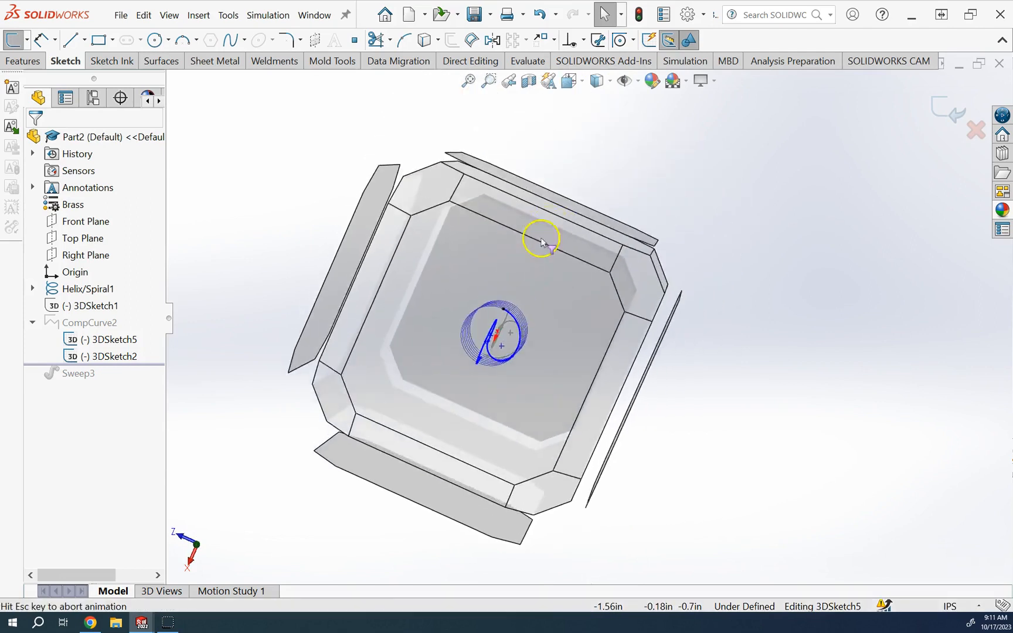
pyautogui.click(524, 359)
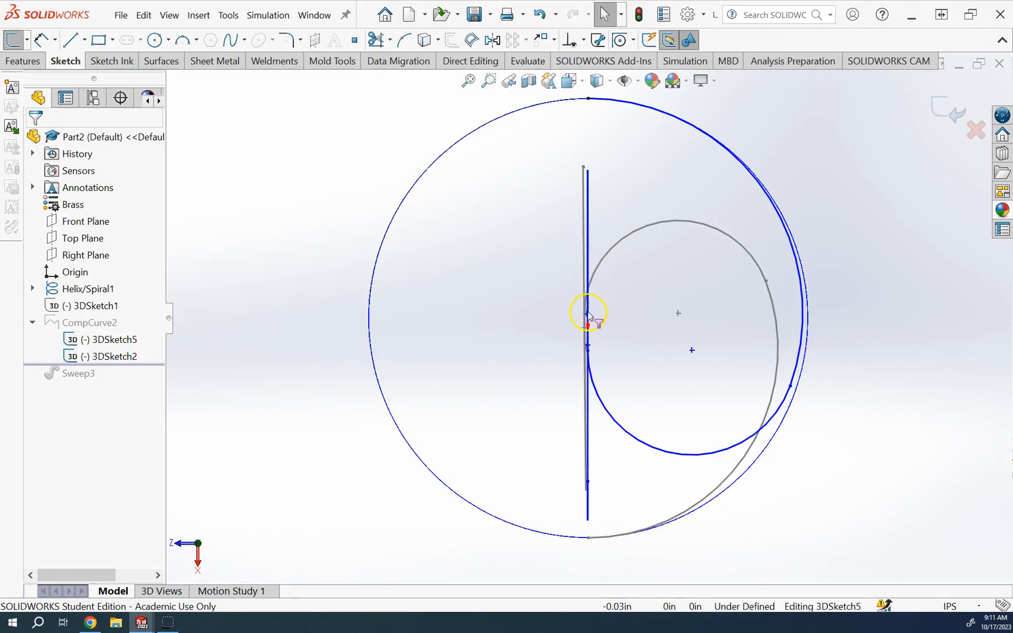
# - Study the upper hook against the coil in tilted views and exit 3DSketch5 without changes
pyautogui.press('Up')
pyautogui.scroll(6, 787, 357)
pyautogui.press('Up')
pyautogui.press('Up')
pyautogui.press('Up')
pyautogui.press('Left')
pyautogui.press('Left')
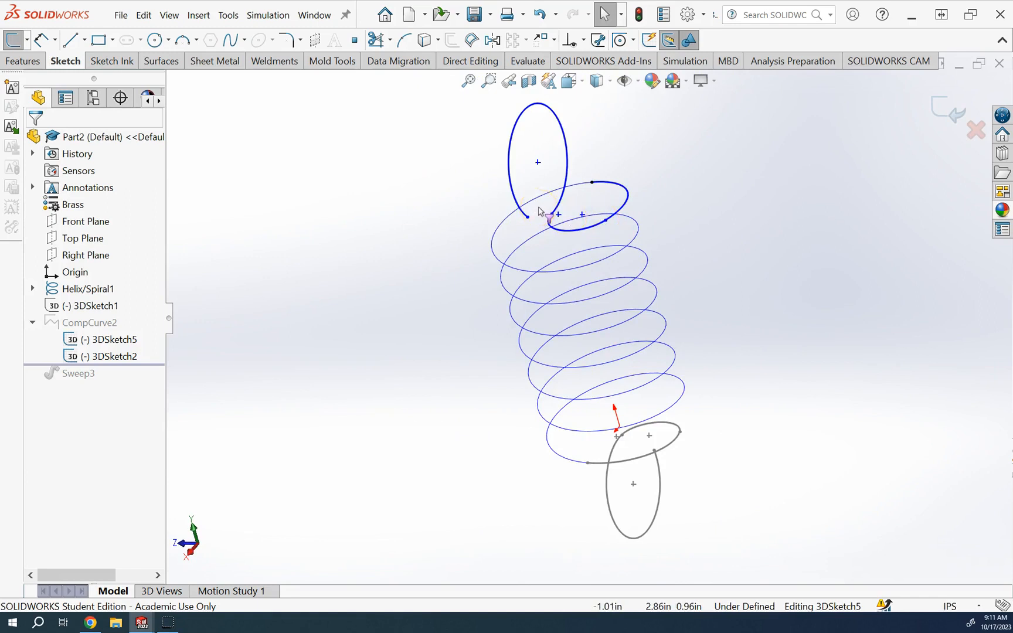
pyautogui.press('Right')
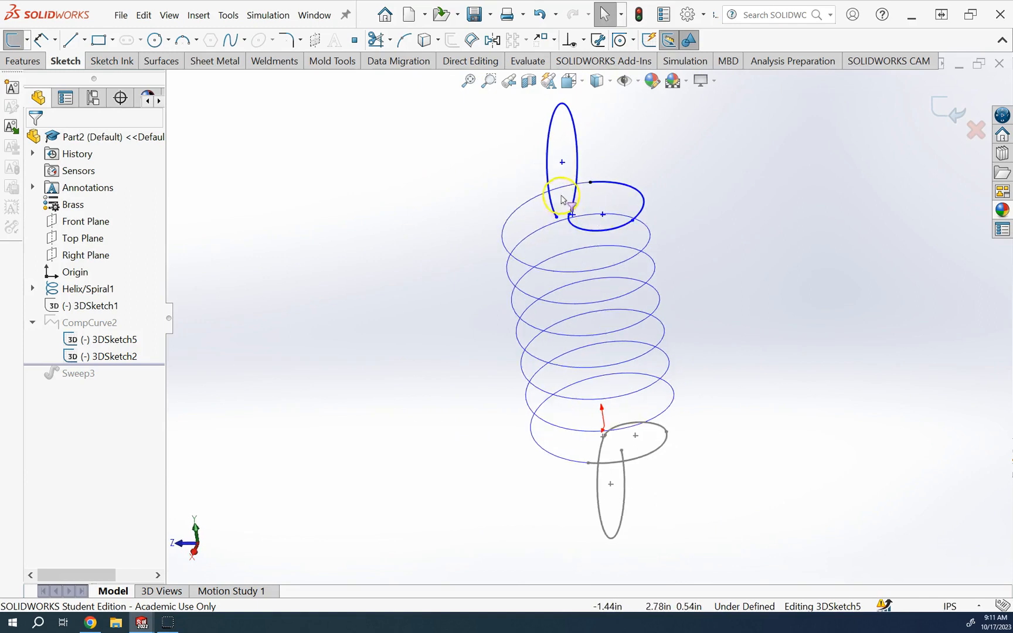
pyautogui.scroll(-2, 572, 231)
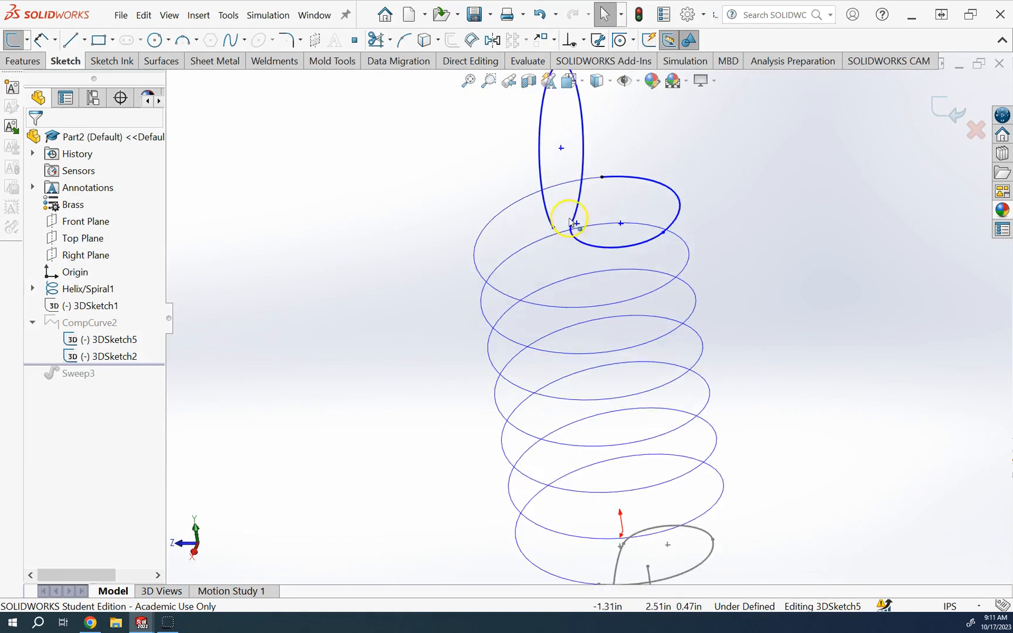
pyautogui.scroll(2, 607, 249)
pyautogui.click(652, 248)
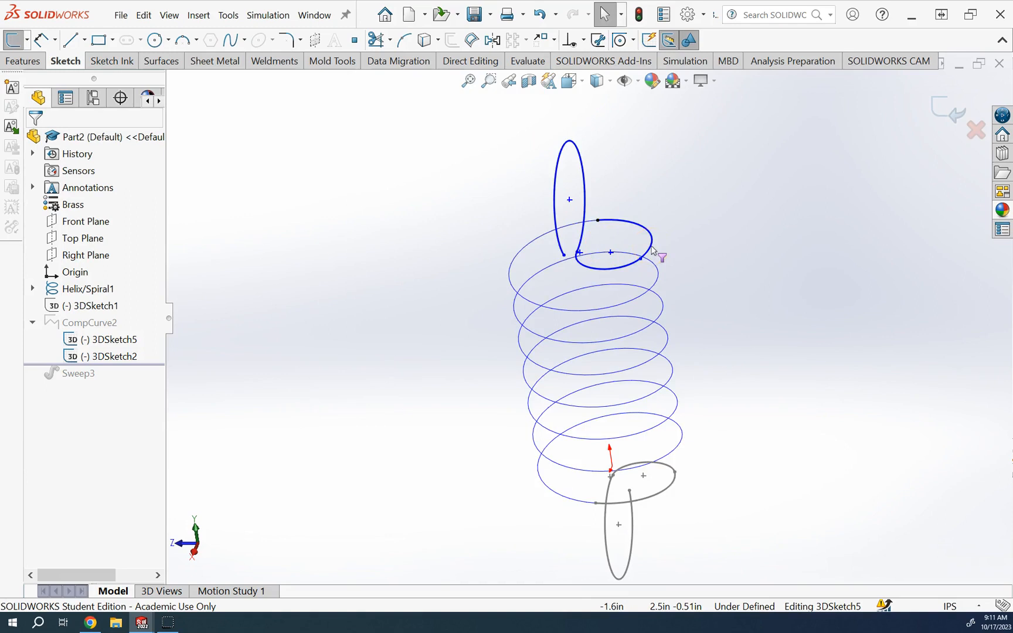
pyautogui.moveTo(621, 270); pyautogui.dragTo(634, 328, button='middle')
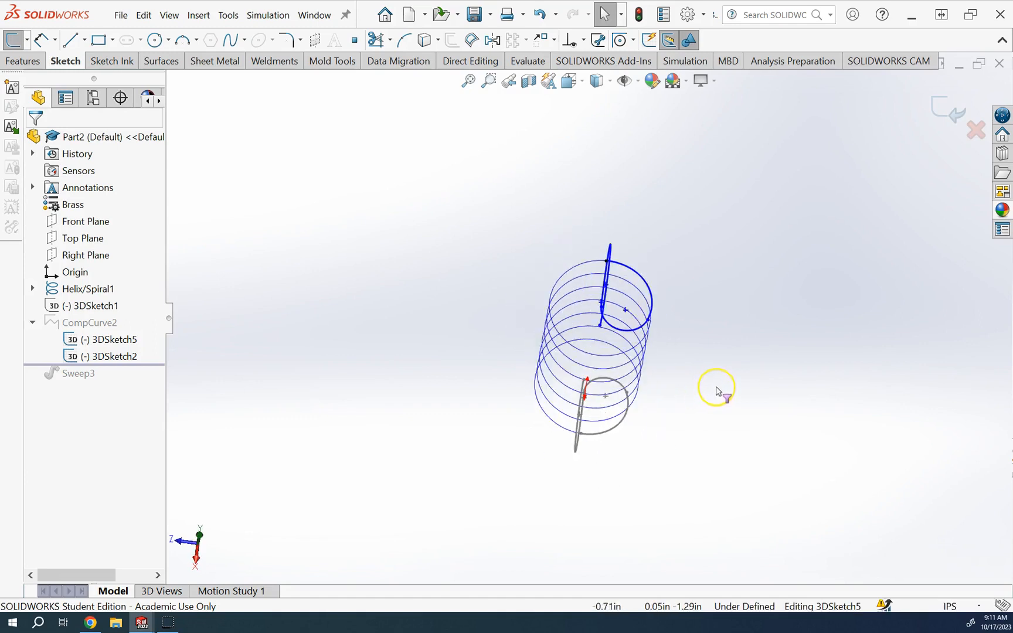
pyautogui.moveTo(716, 392); pyautogui.dragTo(692, 398, button='middle')
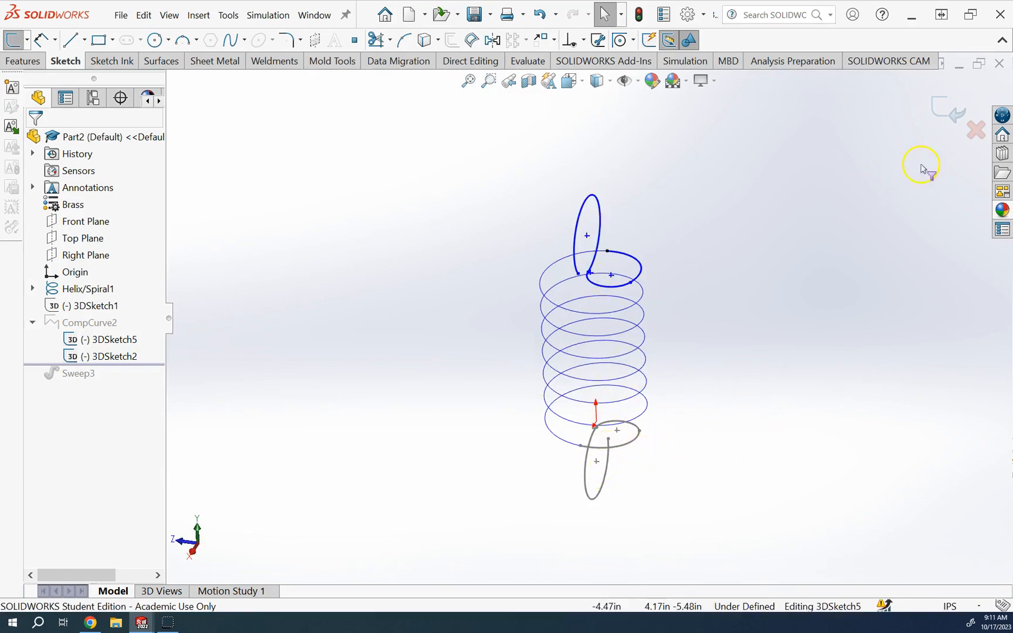
pyautogui.click(948, 110)
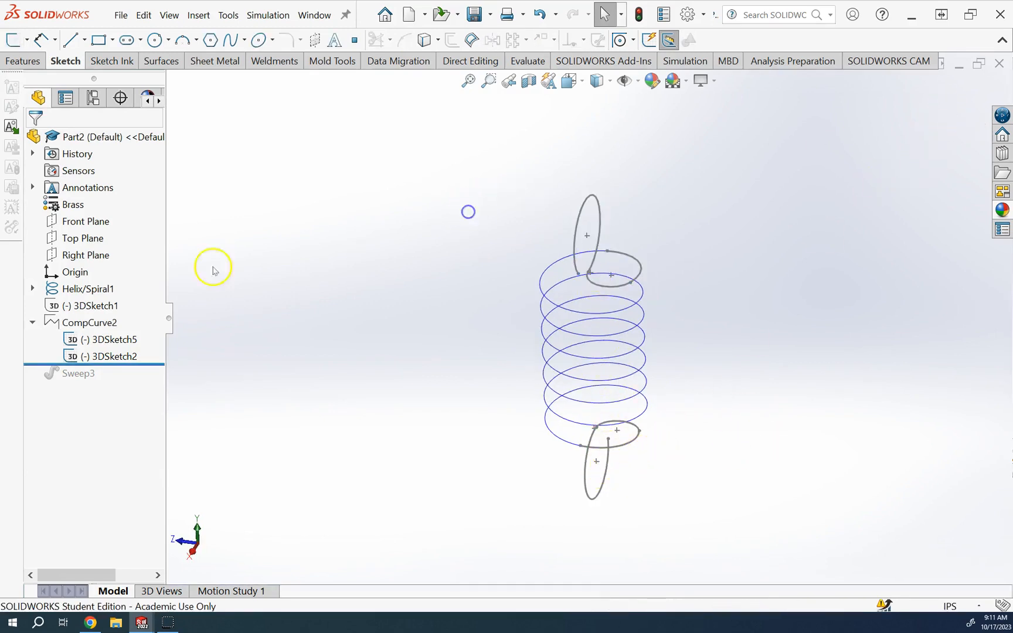
# - Roll the model's history forward past Sweep3 and delete the Sweep3 feature
pyautogui.moveTo(102, 364); pyautogui.dragTo(103, 383)
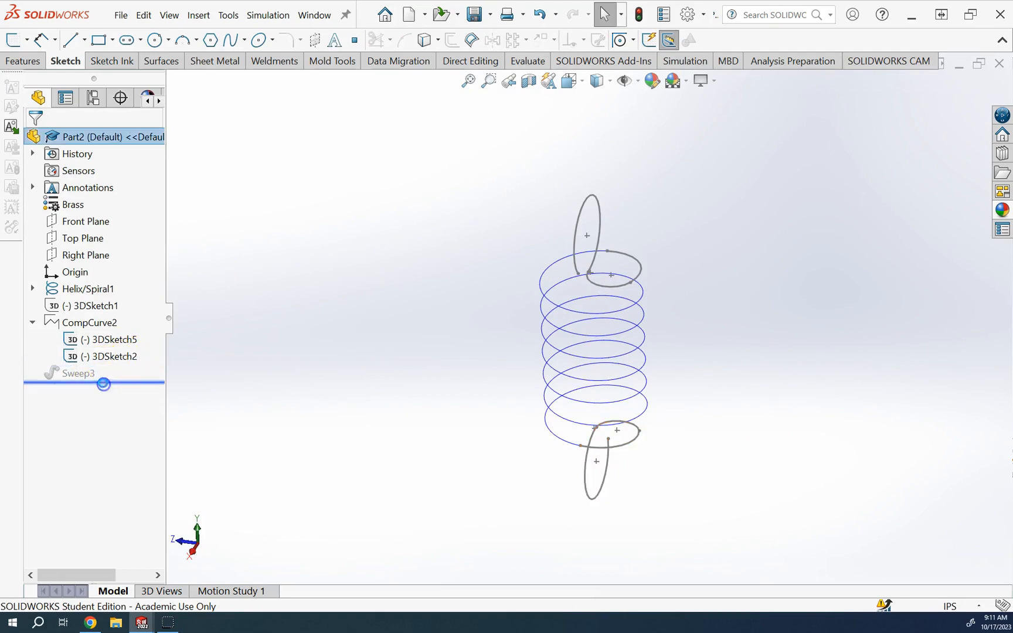
pyautogui.rightClick(83, 372)
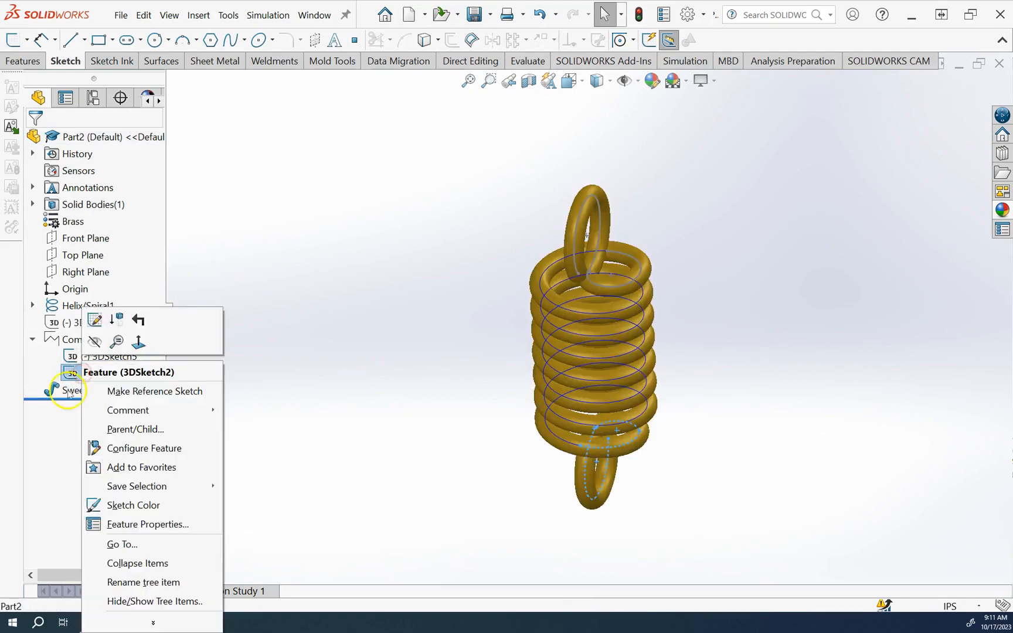
pyautogui.rightClick(68, 391)
pyautogui.click(88, 389)
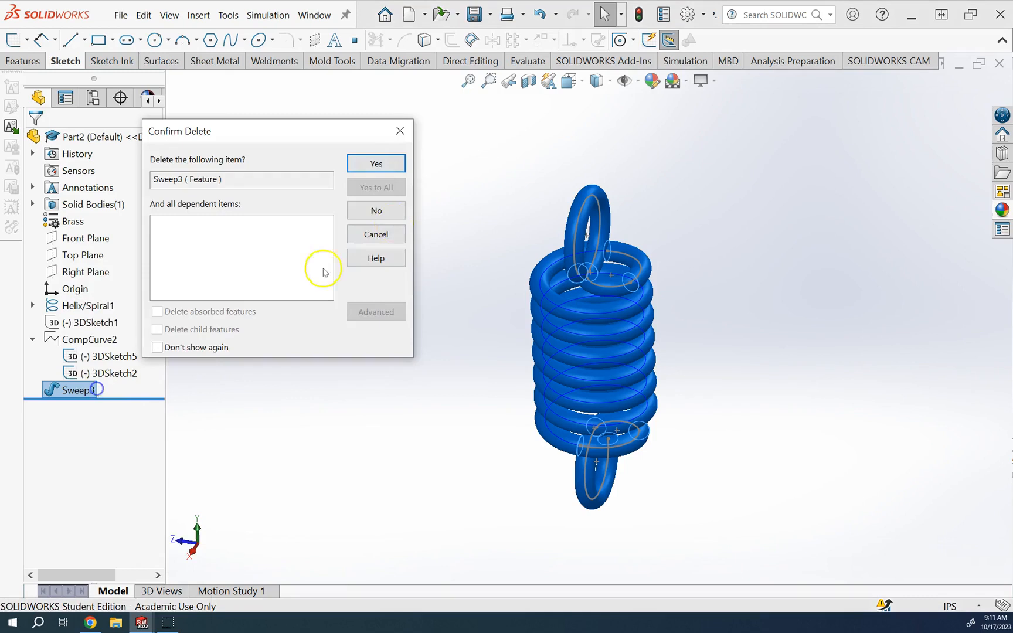
pyautogui.click(389, 170)
# - Delete the composite curve CompCurve2, keeping its two hook sketches
pyautogui.rightClick(94, 323)
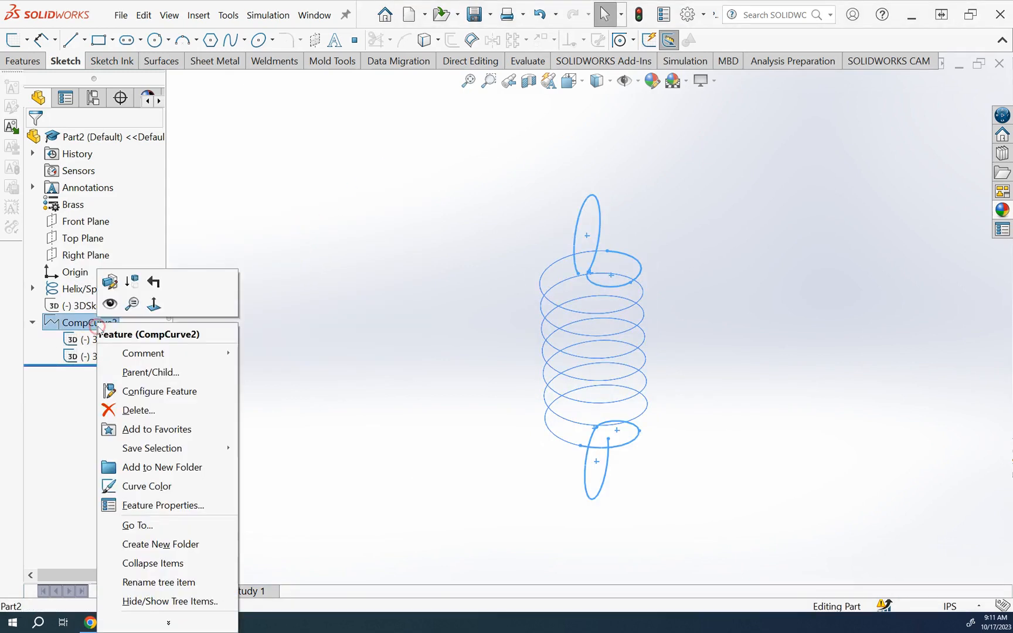
pyautogui.click(137, 410)
pyautogui.click(389, 165)
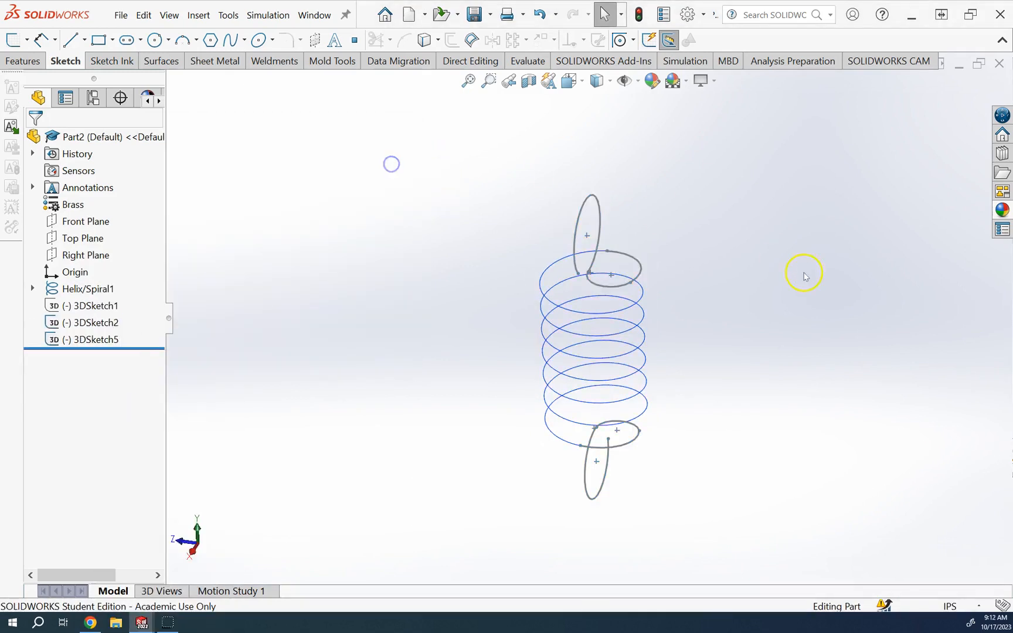
# - Check which curve each 3D sketch represents and delete the unneeded 3DSketch1
pyautogui.click(119, 308)
pyautogui.click(117, 323)
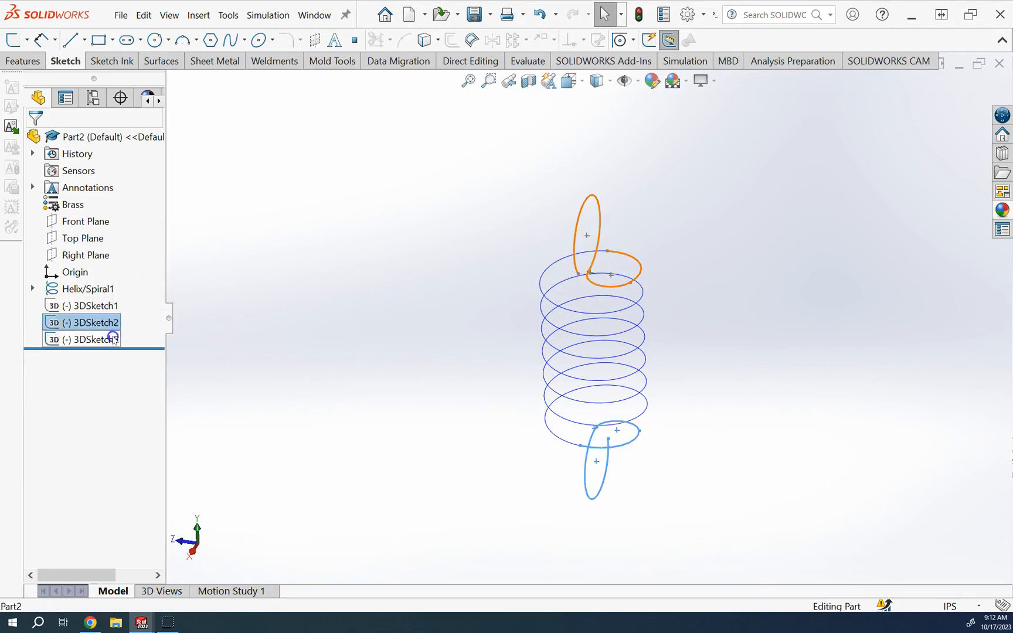
pyautogui.click(113, 339)
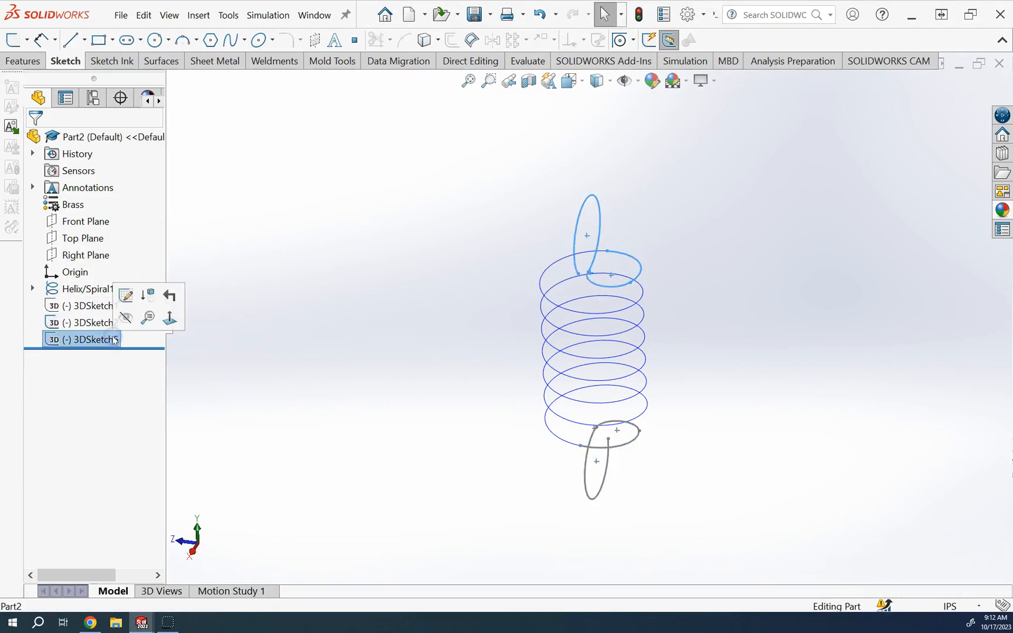
pyautogui.click(92, 310)
pyautogui.rightClick(92, 311)
pyautogui.click(150, 411)
pyautogui.click(393, 165)
# - Highlight the helix and the two hook sketches in turn to identify the spring's curve segments
pyautogui.click(89, 288)
pyautogui.click(100, 307)
pyautogui.click(100, 320)
pyautogui.click(99, 308)
pyautogui.click(100, 322)
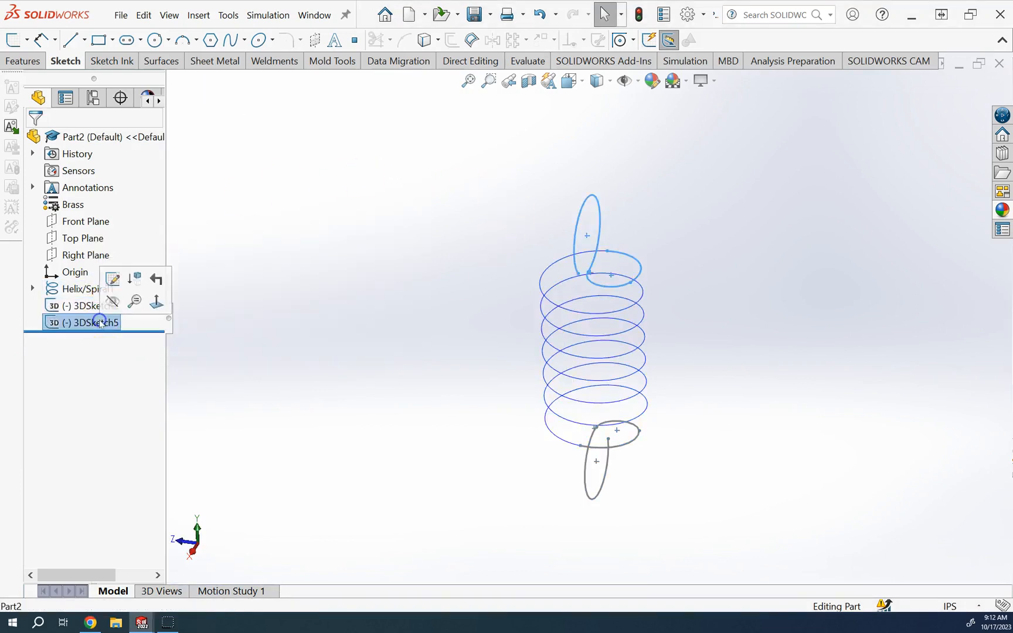
# - Create a composite curve joining the upper hook sketch 3DSketch5, the helix and the lower hook sketch 3DSketch2
pyautogui.click(273, 329)
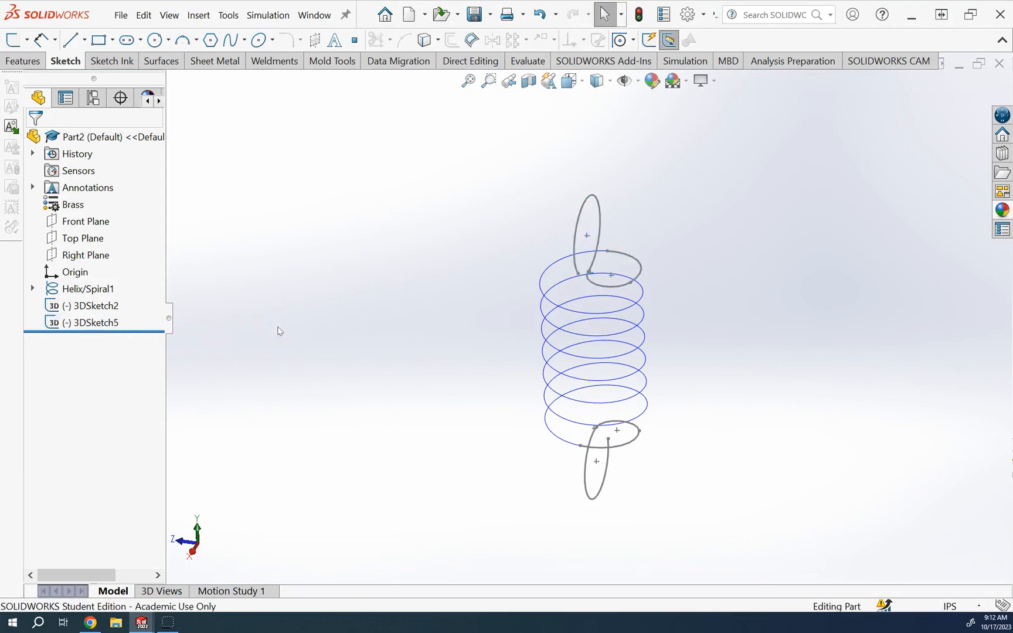
pyautogui.click(85, 95)
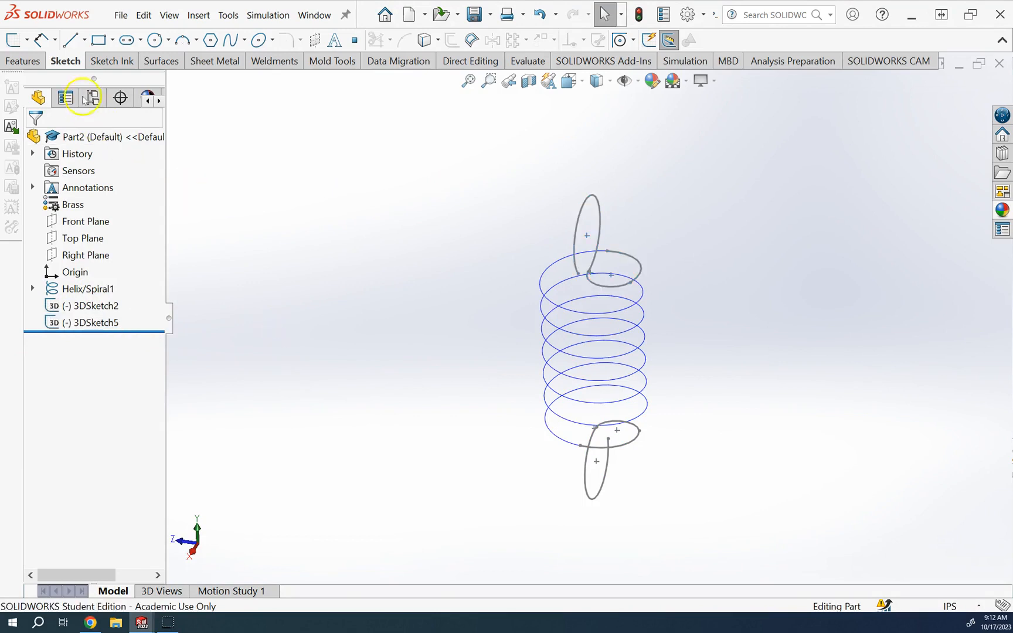
pyautogui.click(27, 62)
pyautogui.click(54, 40)
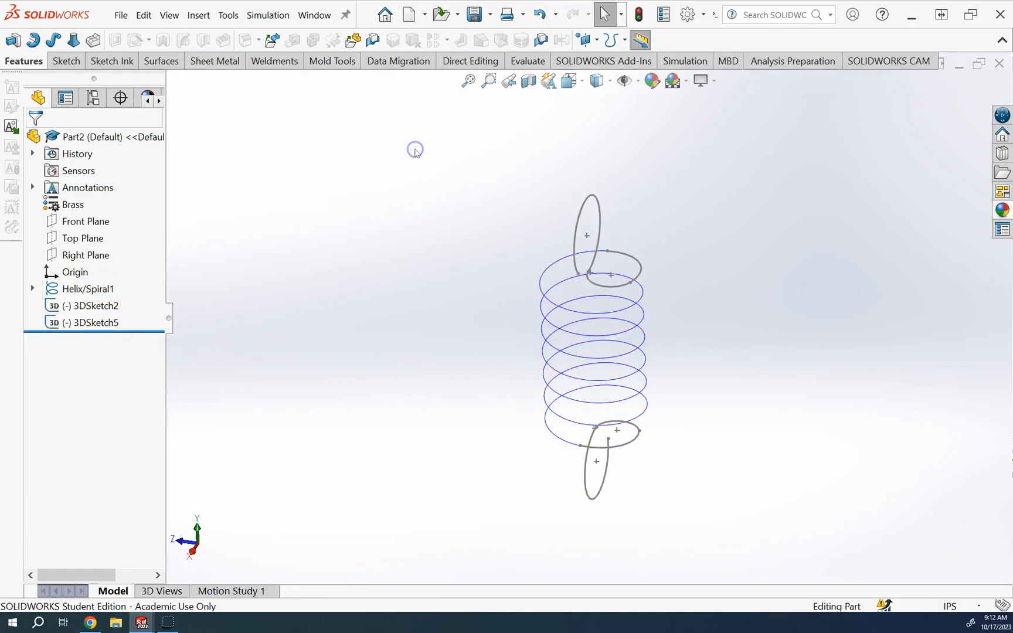
pyautogui.click(624, 39)
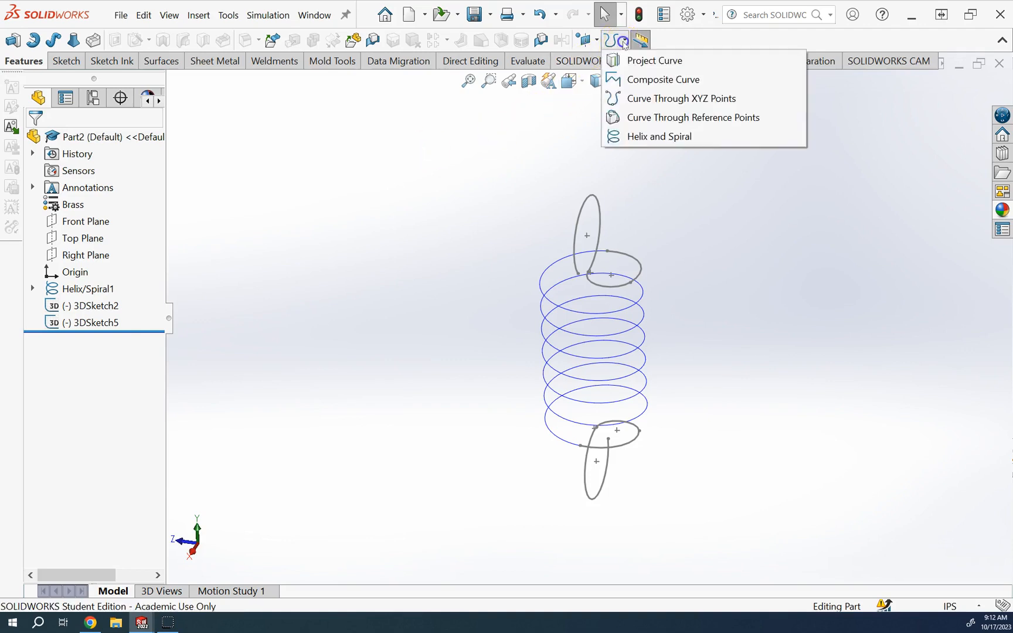
pyautogui.click(636, 82)
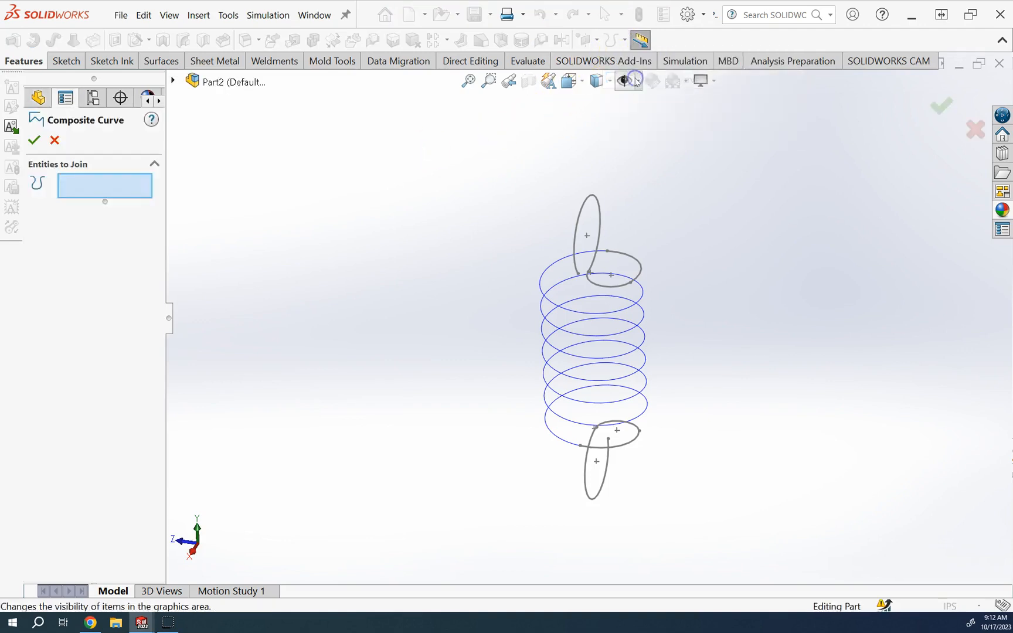
pyautogui.click(599, 206)
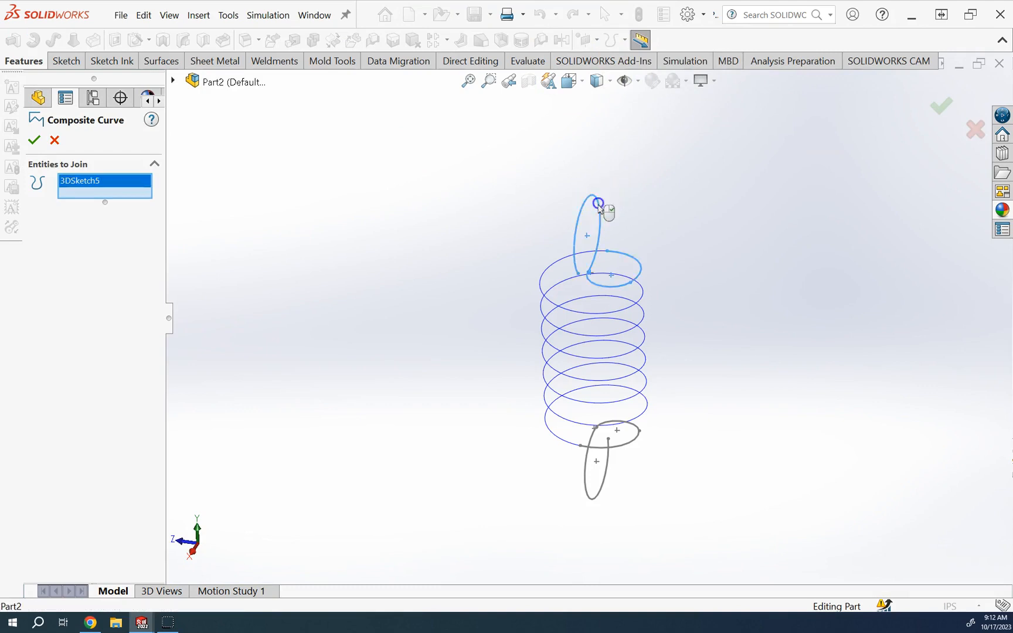
pyautogui.click(634, 305)
pyautogui.click(628, 446)
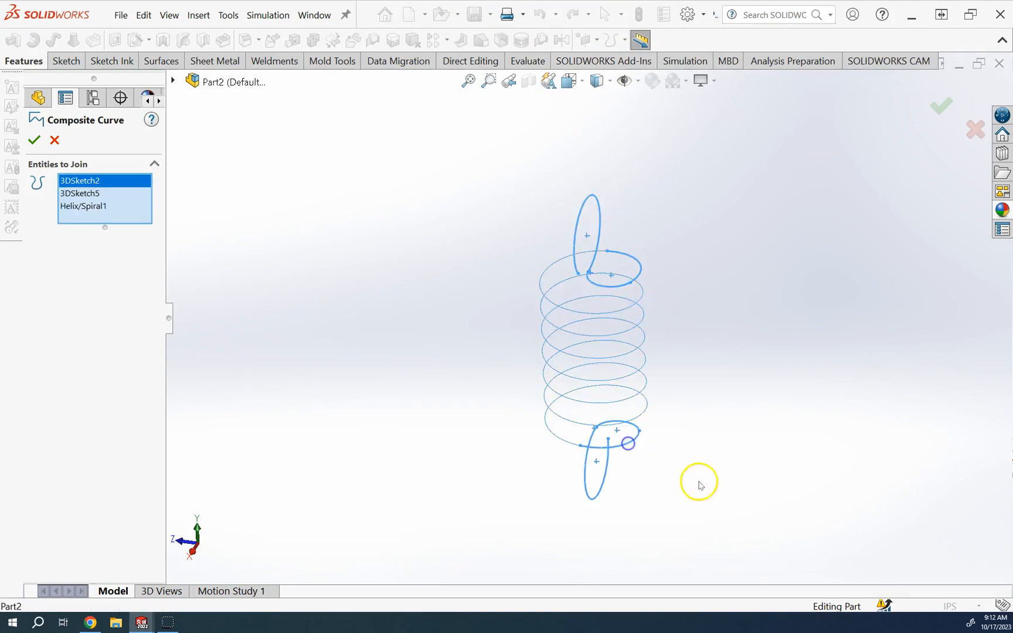
pyautogui.click(34, 139)
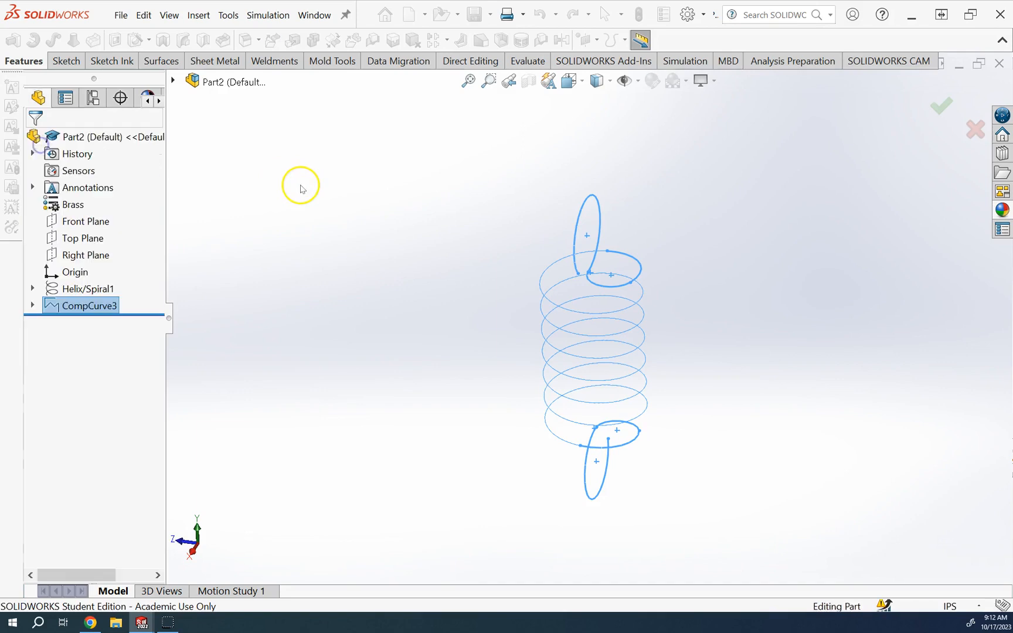
# - Sweep a circular profile of 0.40 in diameter along the composite curve to form the solid spring
pyautogui.click(88, 305)
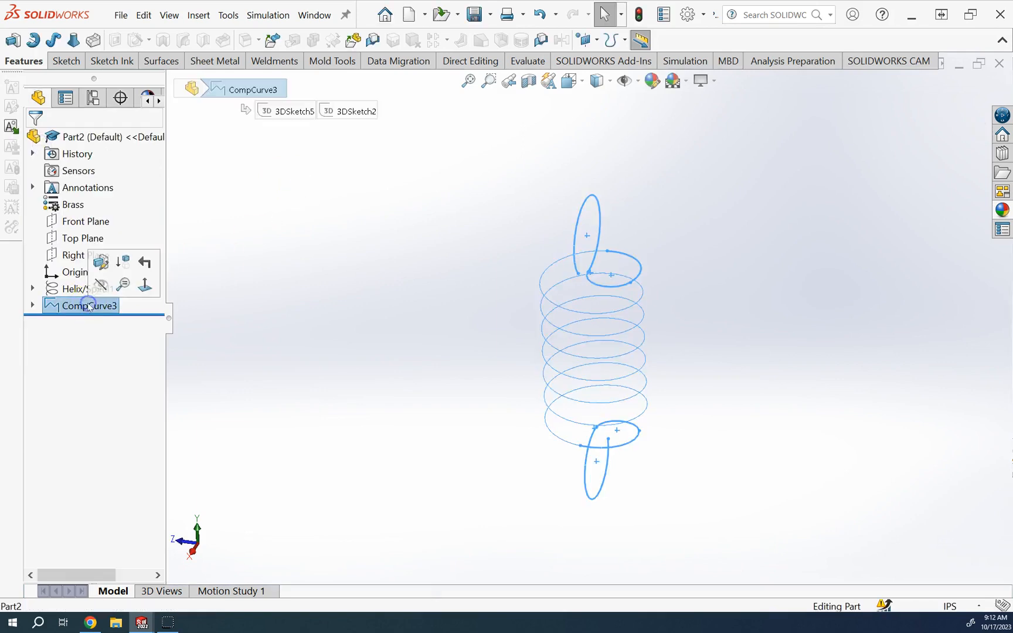
pyautogui.click(55, 44)
pyautogui.click(92, 217)
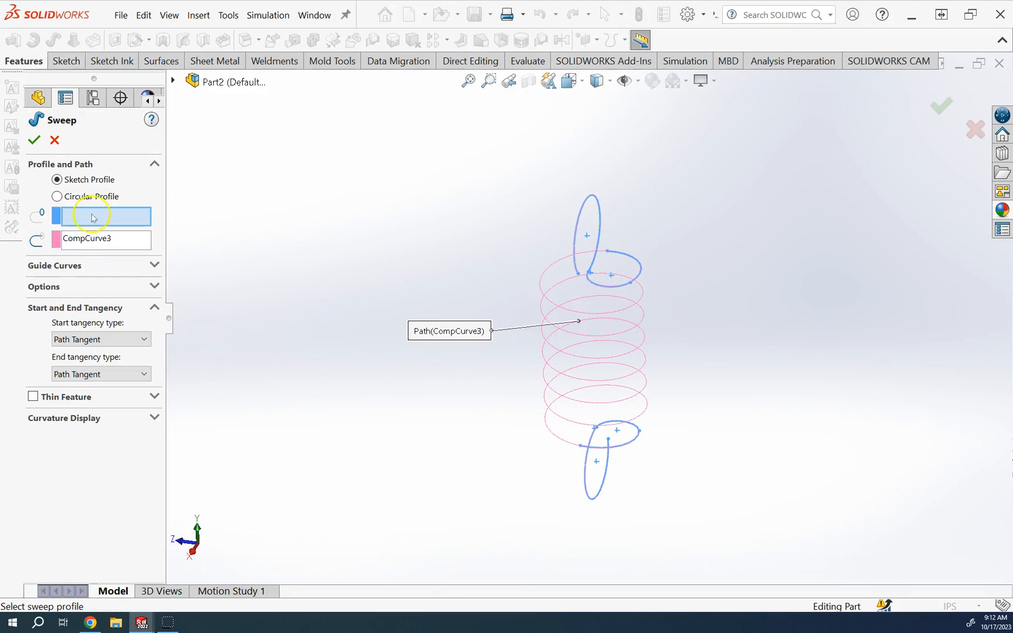
pyautogui.click(93, 199)
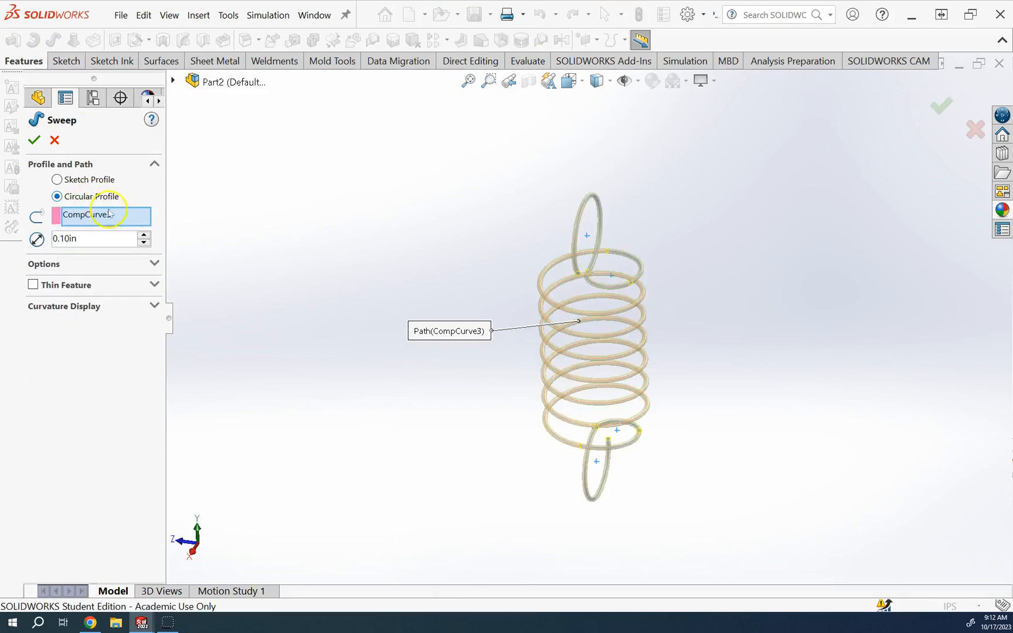
pyautogui.click(143, 235)
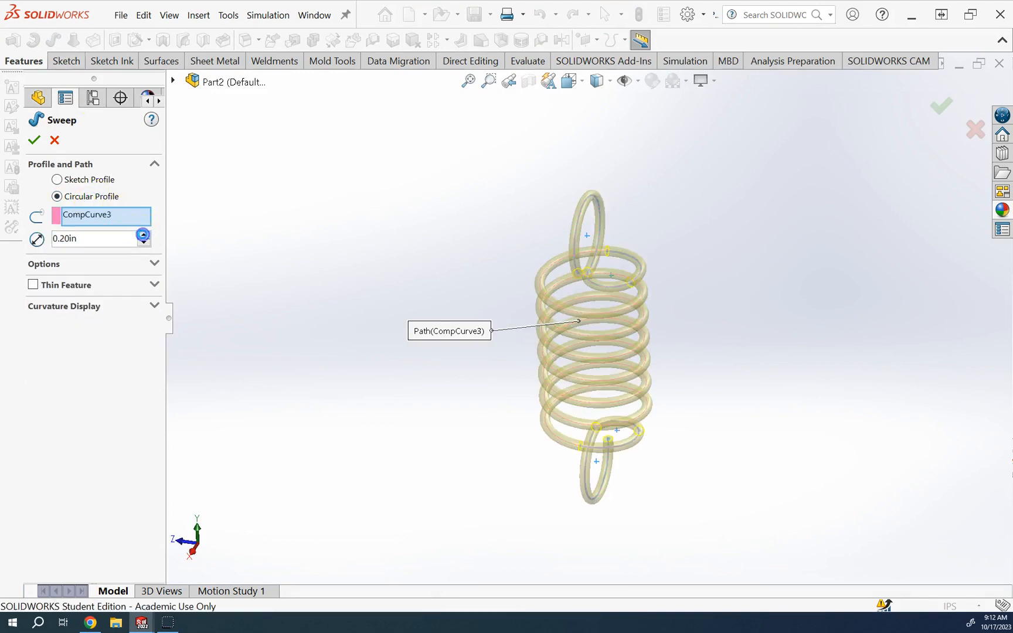
pyautogui.click(142, 235)
pyautogui.click(143, 235)
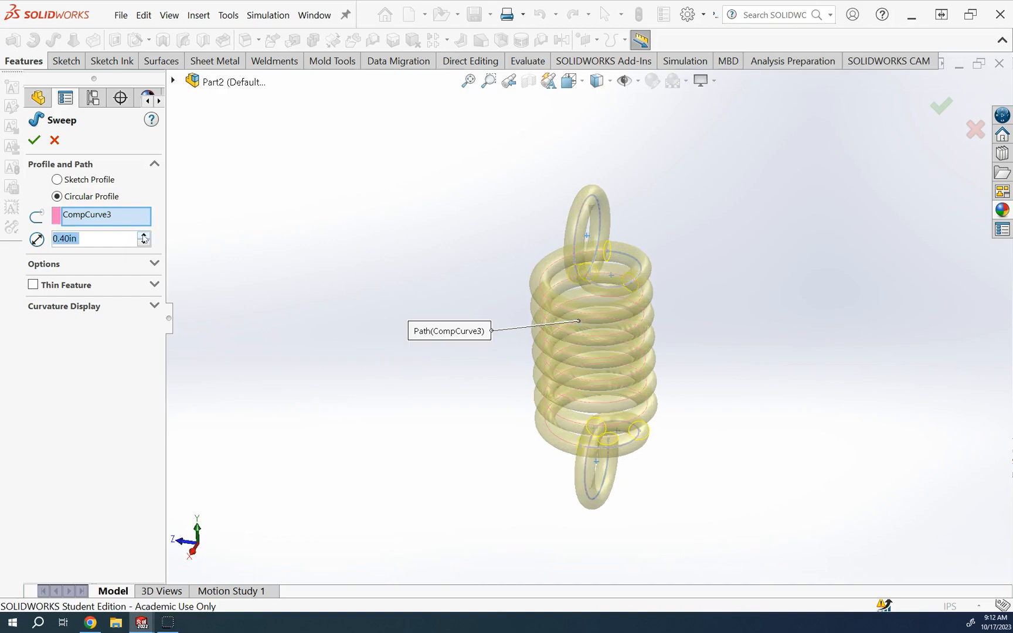
pyautogui.click(34, 139)
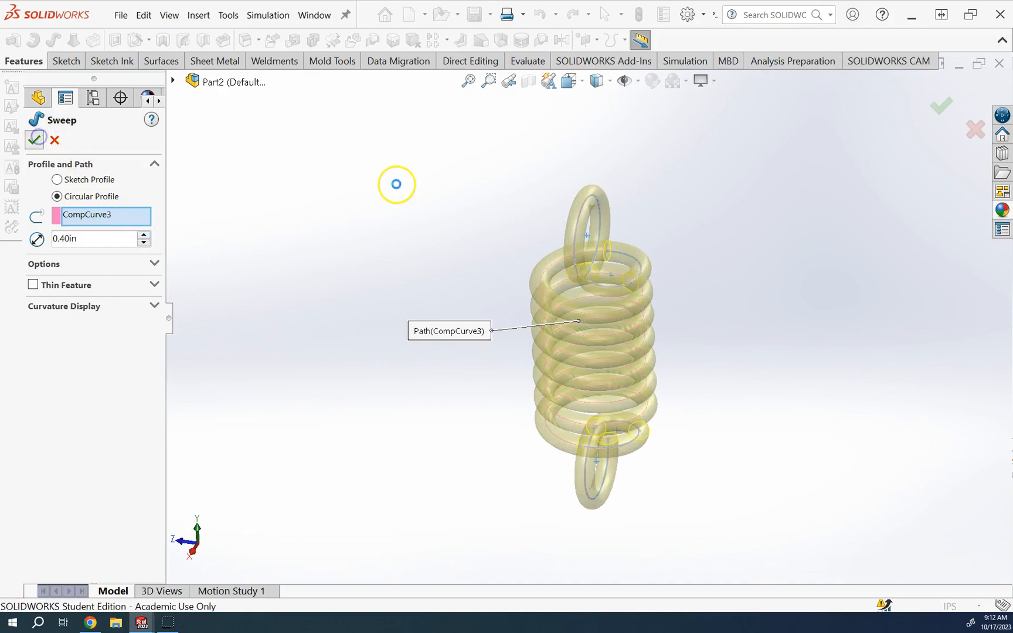
# - Hide the composite curve CompCurve3 so that only the solid spring is displayed
pyautogui.press('Up')
pyautogui.press('Up')
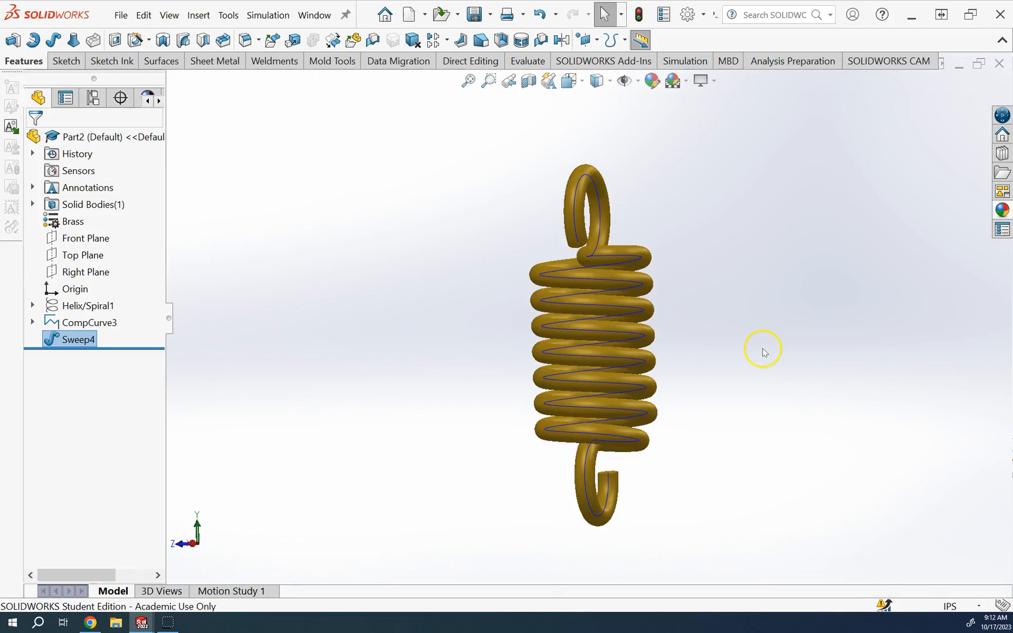
pyautogui.press('Down')
pyautogui.press('Down')
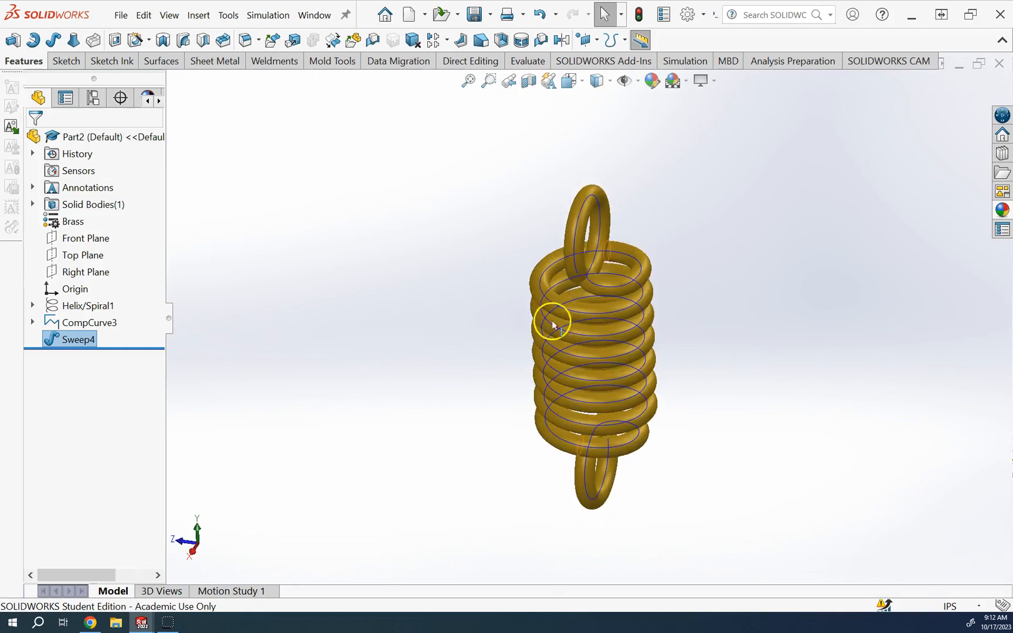
pyautogui.rightClick(87, 322)
pyautogui.click(99, 297)
pyautogui.click(303, 262)
# - Inspect the swept spring from different sides and check the brass material assigned to it
pyautogui.press('Up')
pyautogui.press('Up')
pyautogui.press('Up')
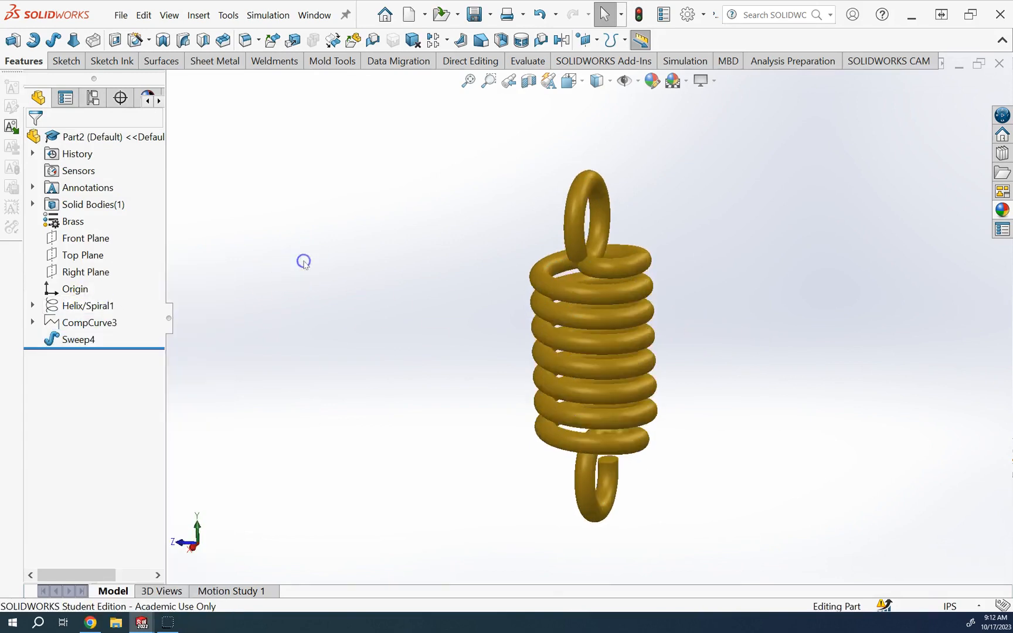
pyautogui.press('Right')
pyautogui.press('Right')
pyautogui.press('Right')
pyautogui.press('Right')
pyautogui.press('Right')
pyautogui.press('Right')
pyautogui.press('Right')
pyautogui.press('Right')
pyautogui.press('Right')
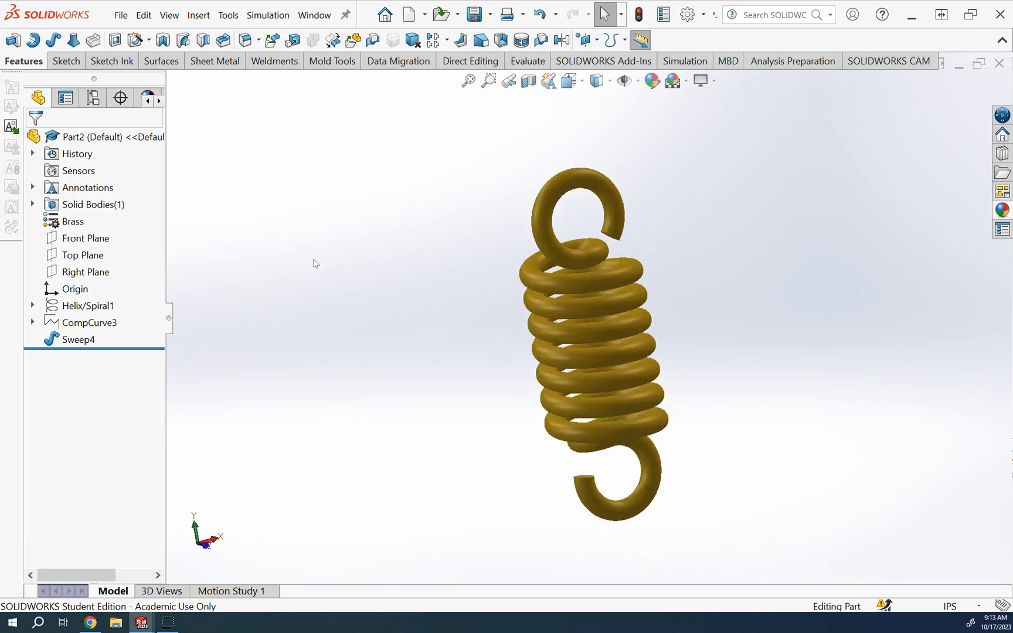
pyautogui.press('Down')
pyautogui.click(102, 225)
pyautogui.click(766, 332)
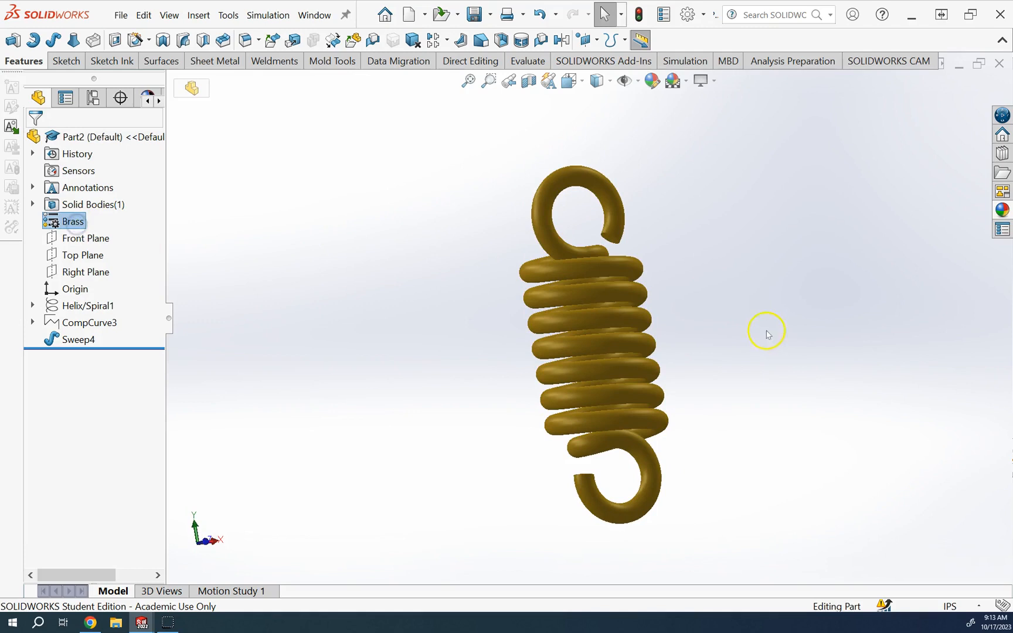
# - Examine the spring's coils and both end hooks all around, especially where the hooks run into the helix
pyautogui.press('Right')
pyautogui.press('Right')
pyautogui.press('Right')
pyautogui.press('Right')
pyautogui.press('Right')
pyautogui.press('Right')
pyautogui.press('Right')
pyautogui.press('Up')
pyautogui.press('Up')
pyautogui.press('Down')
pyautogui.press('Down')
pyautogui.scroll(-3, 569, 293)
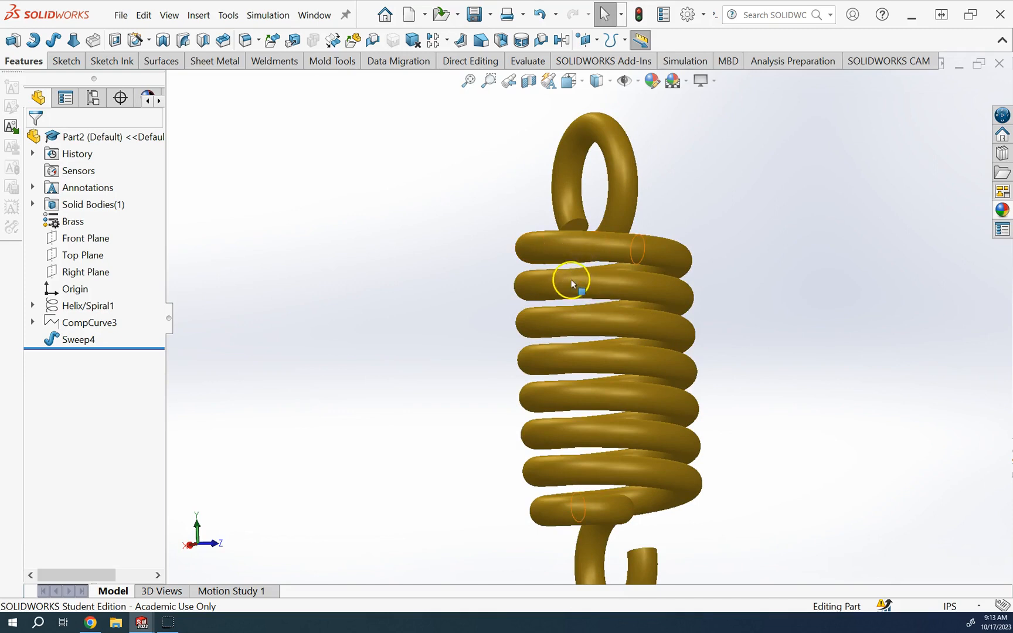
pyautogui.scroll(3, 580, 263)
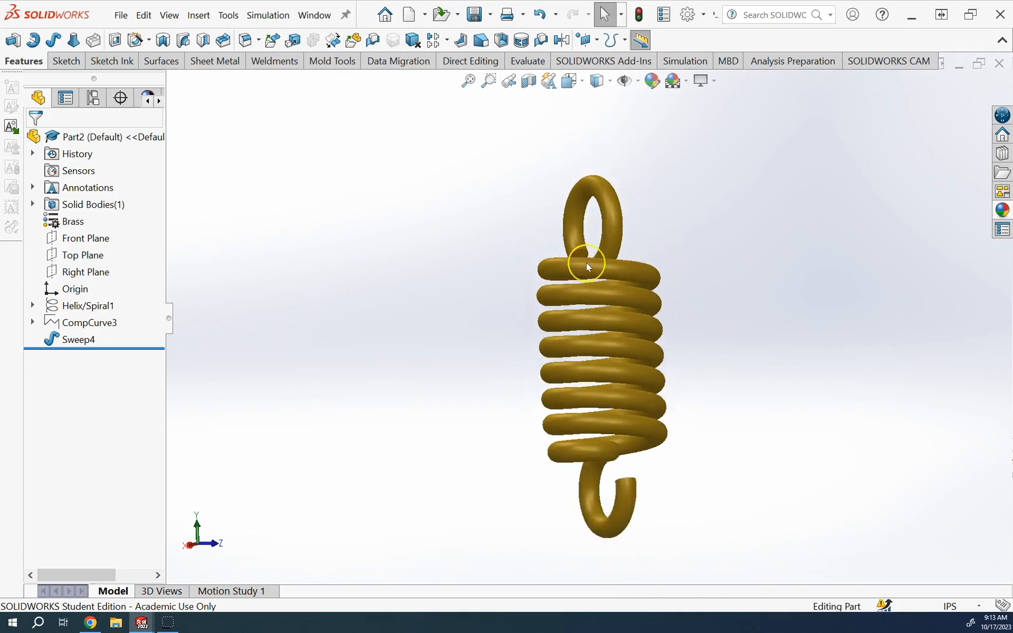
pyautogui.moveTo(586, 298); pyautogui.dragTo(617, 371, button='middle')
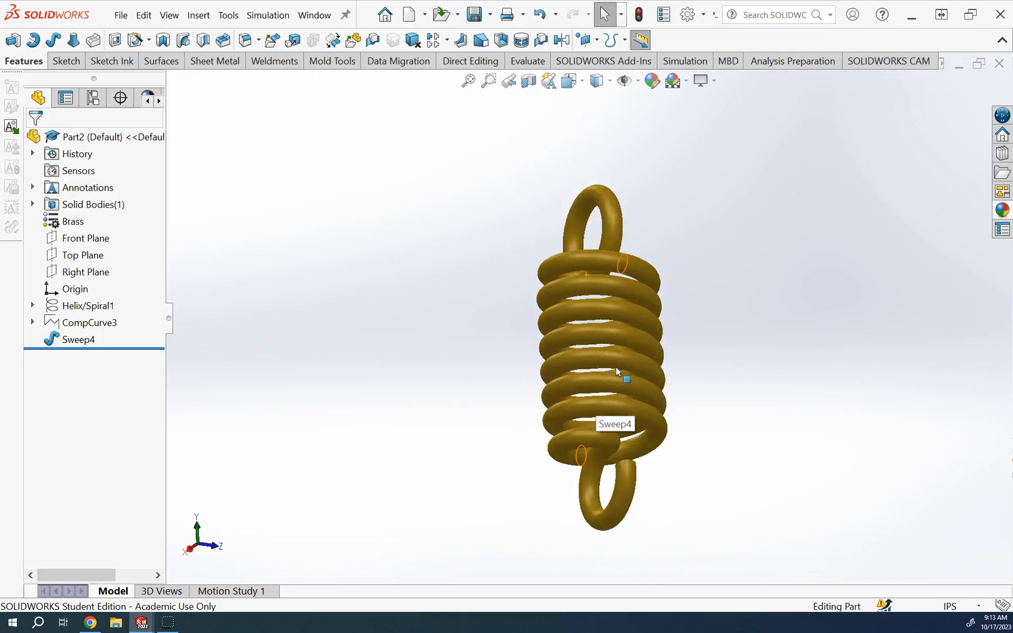
pyautogui.press('Down')
pyautogui.press('Down')
pyautogui.press('Down')
pyautogui.press('Down')
pyautogui.press('Down')
pyautogui.press('Down')
pyautogui.press('Up')
pyautogui.press('Up')
pyautogui.press('Up')
pyautogui.press('Up')
pyautogui.press('Up')
pyautogui.press('Up')
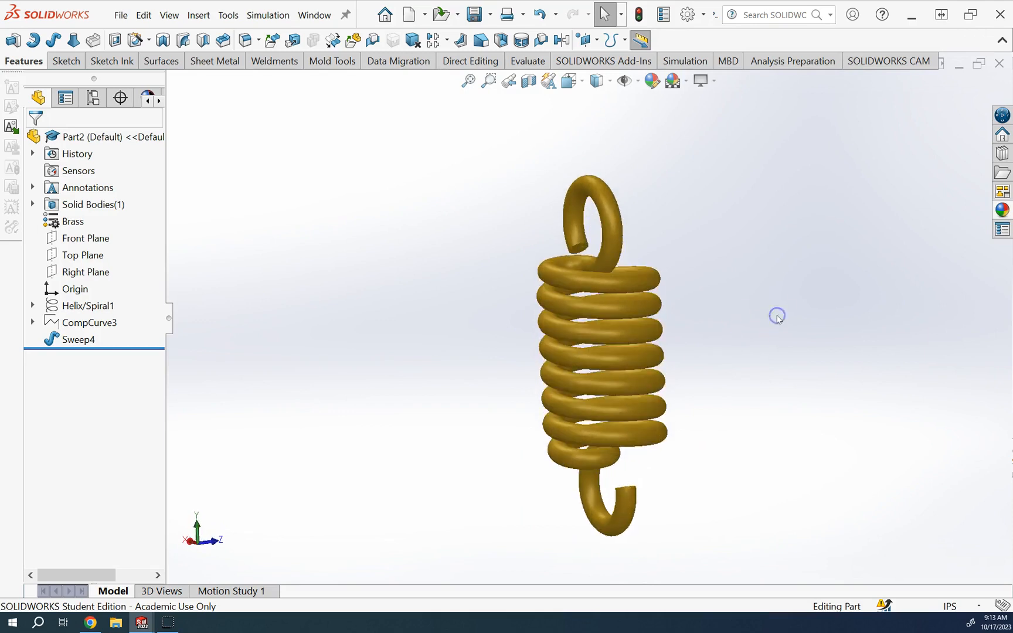
pyautogui.press('z')
pyautogui.press('z')
pyautogui.press('z')
pyautogui.press('Down')
pyautogui.press('Up')
pyautogui.press('Up')
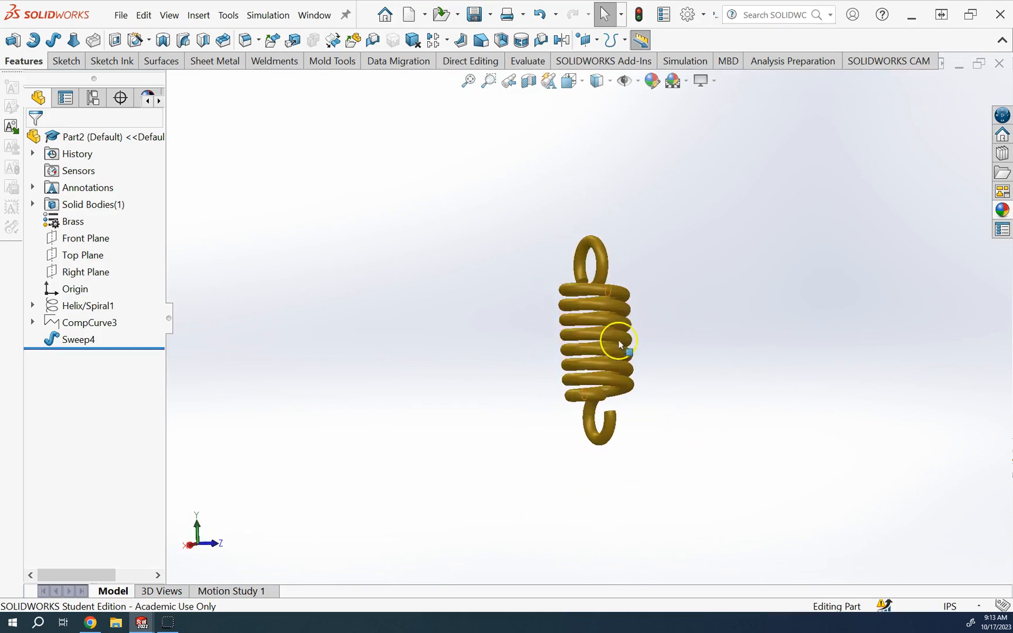
pyautogui.scroll(-2, 599, 345)
pyautogui.press('Down')
pyautogui.press('Down')
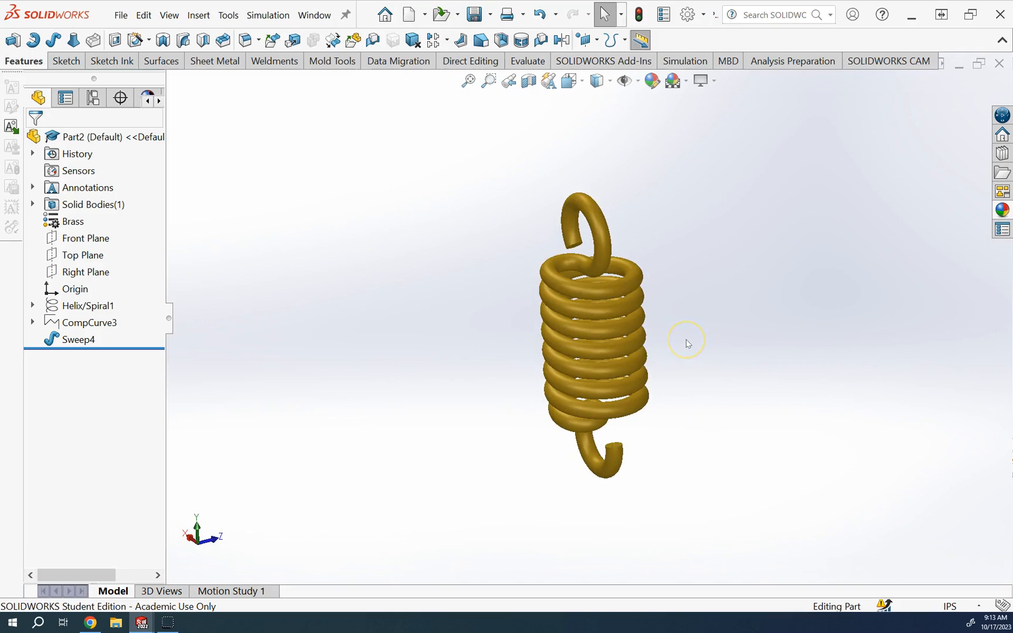
pyautogui.press('Up')
pyautogui.press('Left')
pyautogui.press('Left')
pyautogui.press('Left')
pyautogui.press('Left')
pyautogui.press('Left')
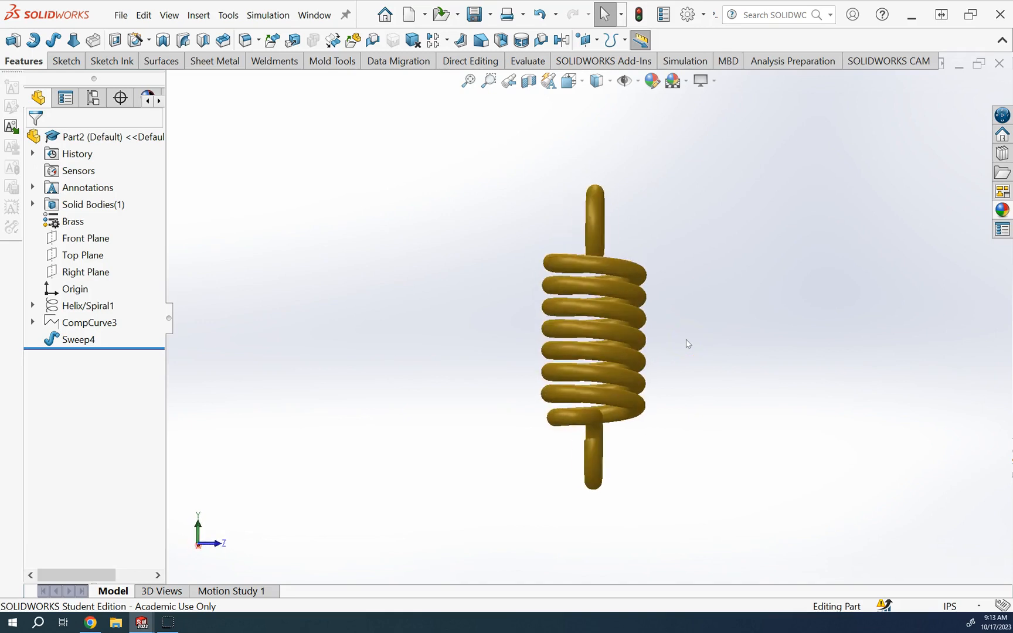
pyautogui.press('Left')
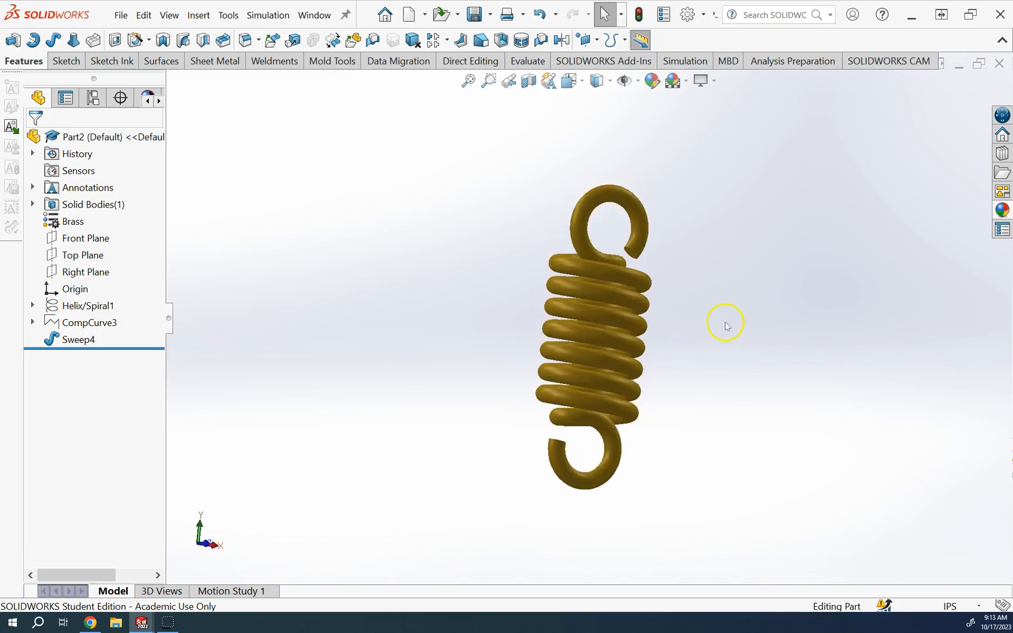